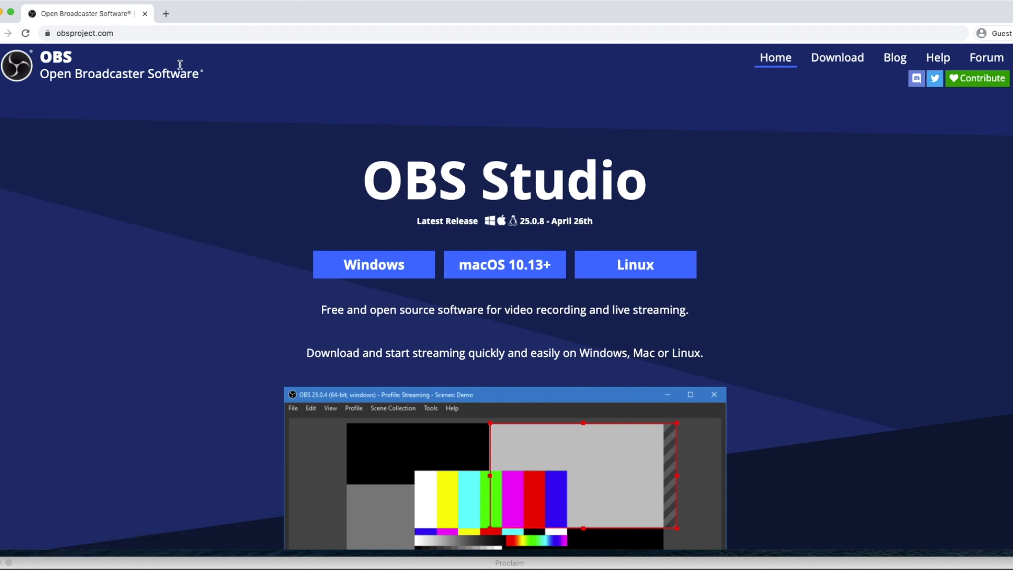
# Open the restream.io website in the browser in place of the OBS project page
pyautogui.click(159, 33)
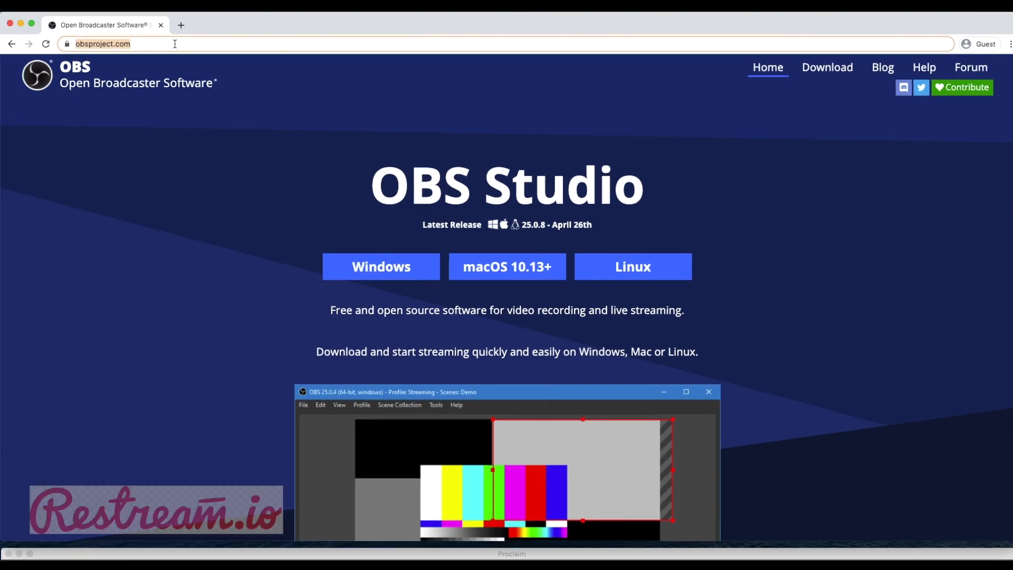
pyautogui.write('restrea')
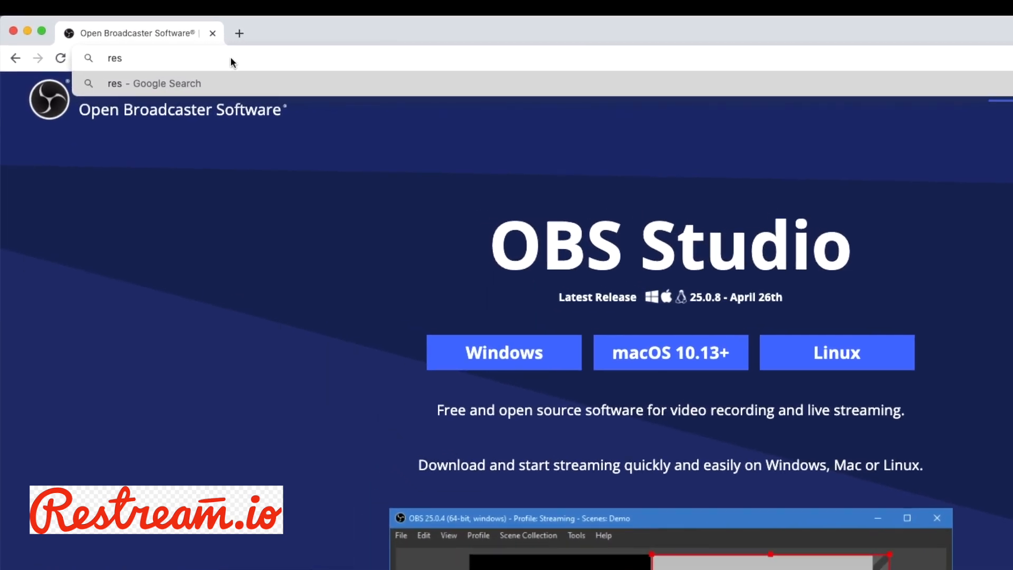
pyautogui.write('m.io')
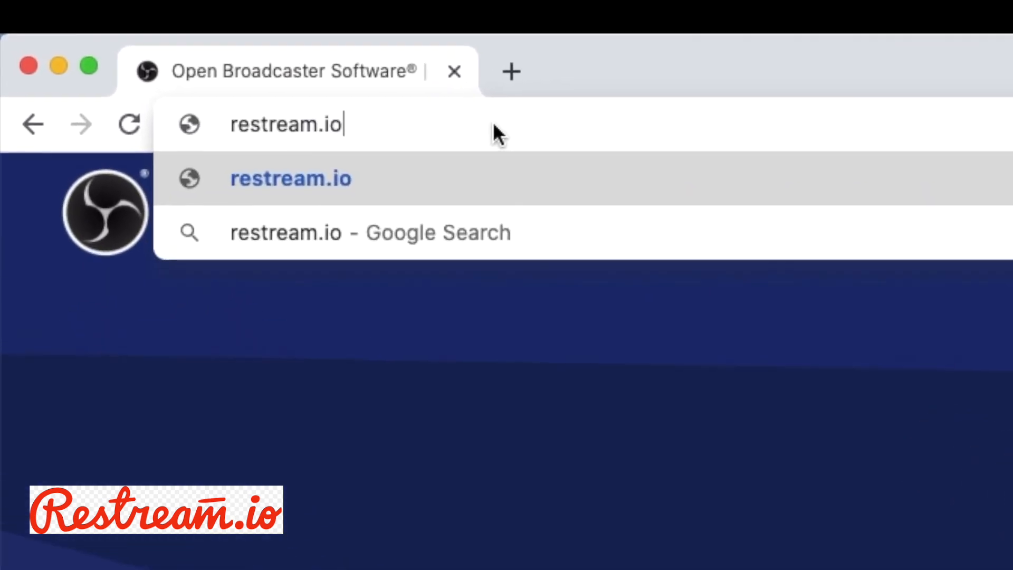
pyautogui.press('Return')
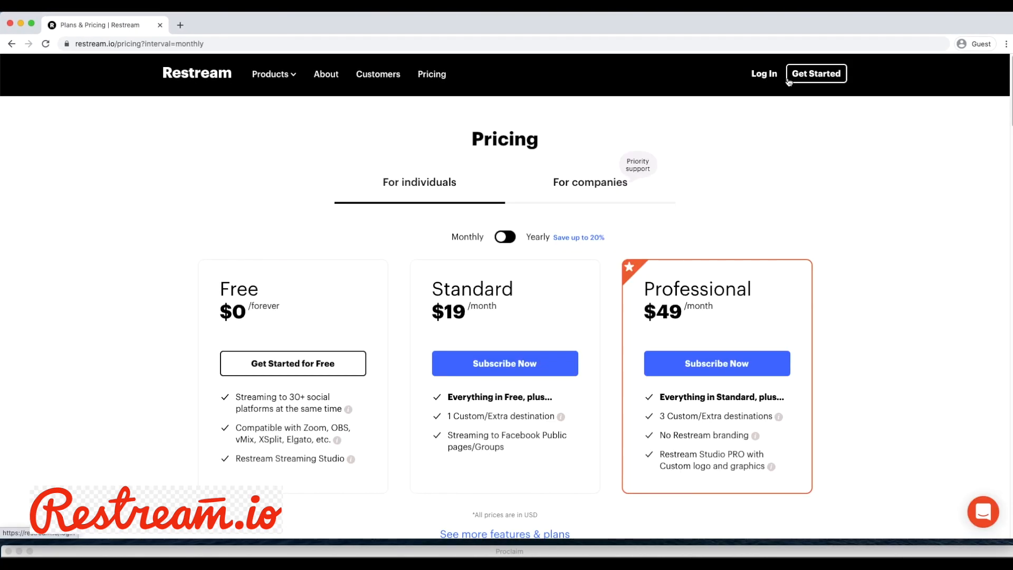
# Go to the Restream login page and log in with the account's email address and password
pyautogui.click(789, 80)
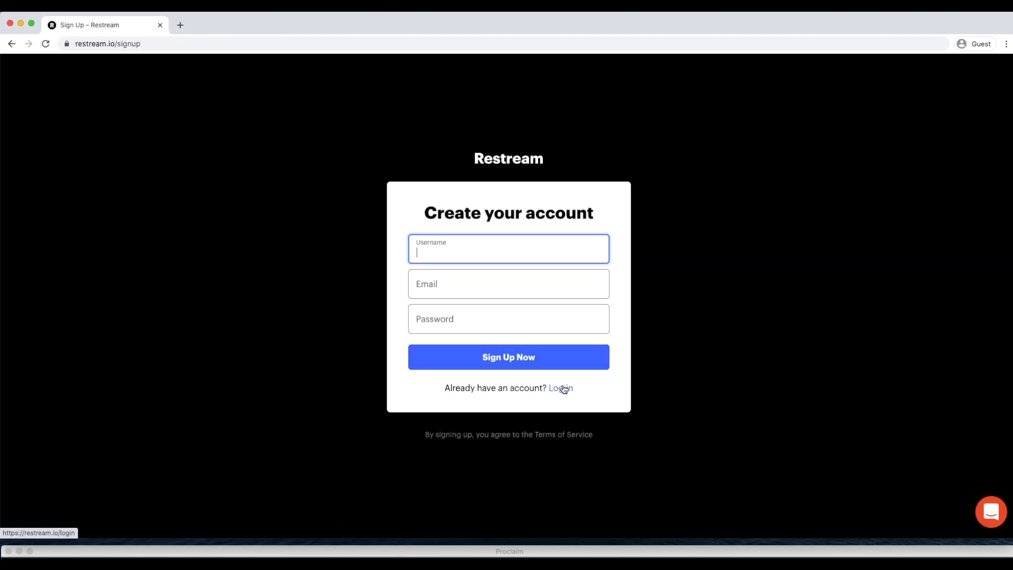
pyautogui.click(564, 389)
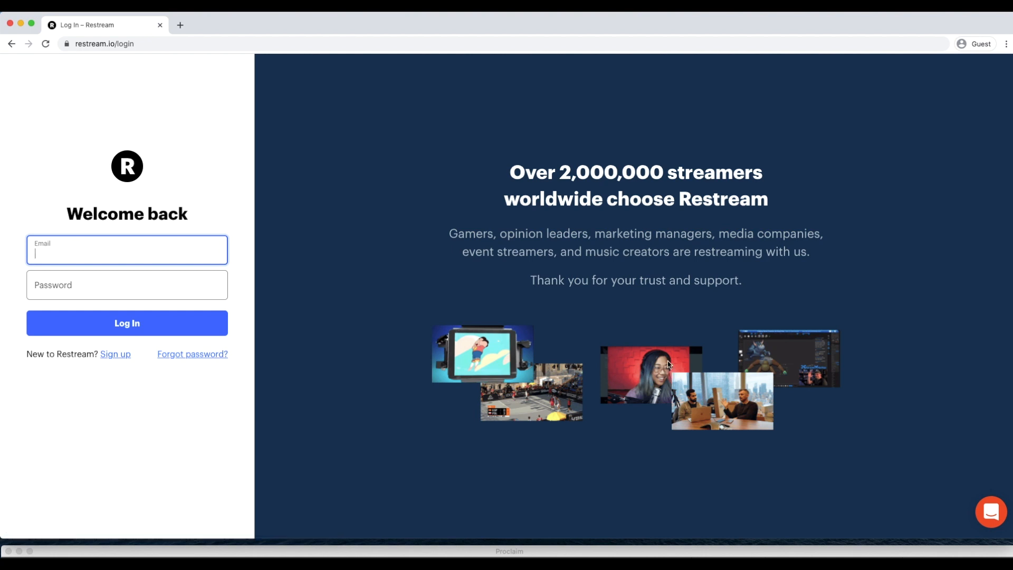
pyautogui.press('Tab')
pyautogui.write('••••••••••')
pyautogui.press('Return')
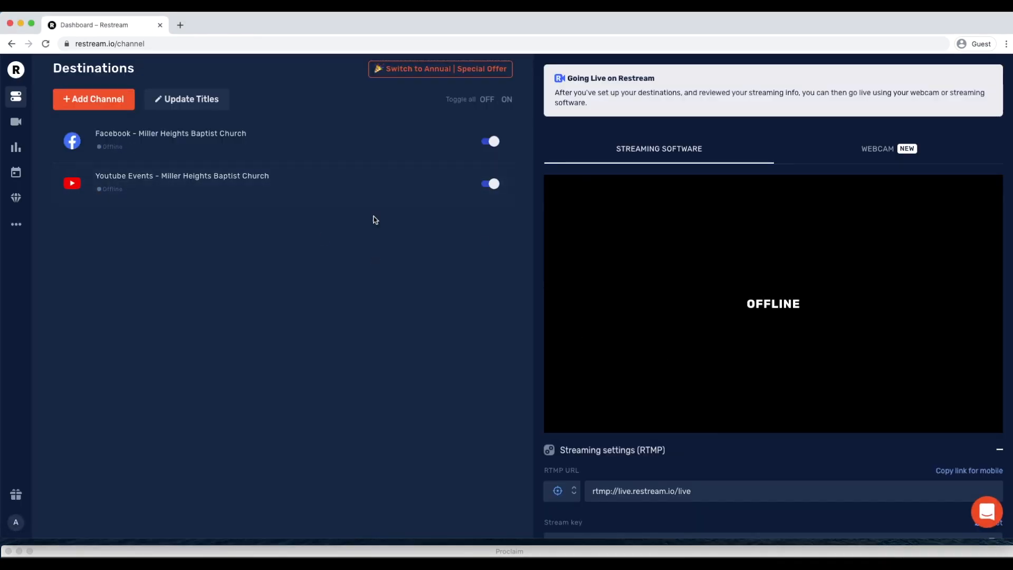
# Look through the streaming services offered for adding a new channel, then return to the destinations without adding one
pyautogui.click(109, 111)
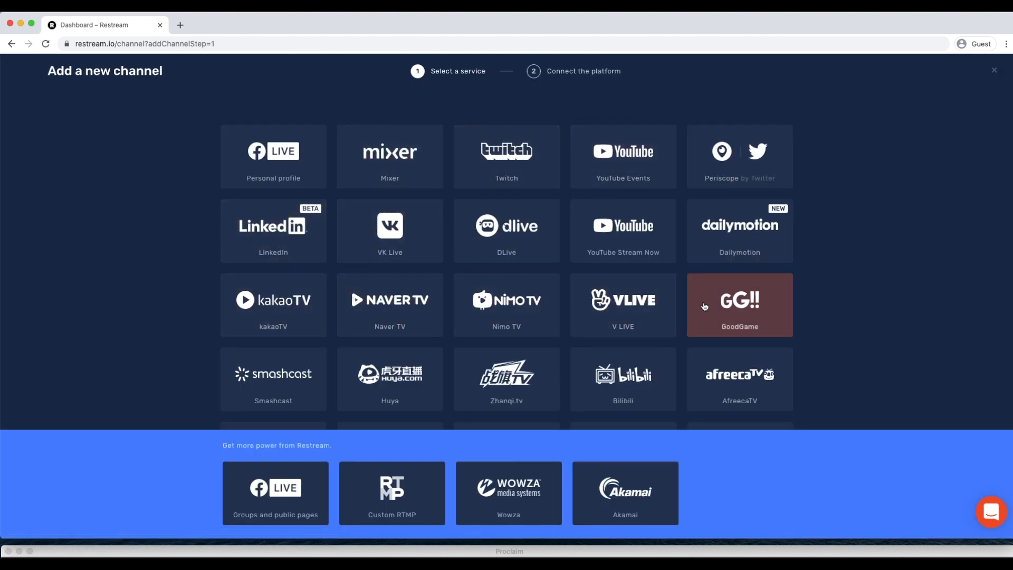
pyautogui.scroll(-2, 647, 375)
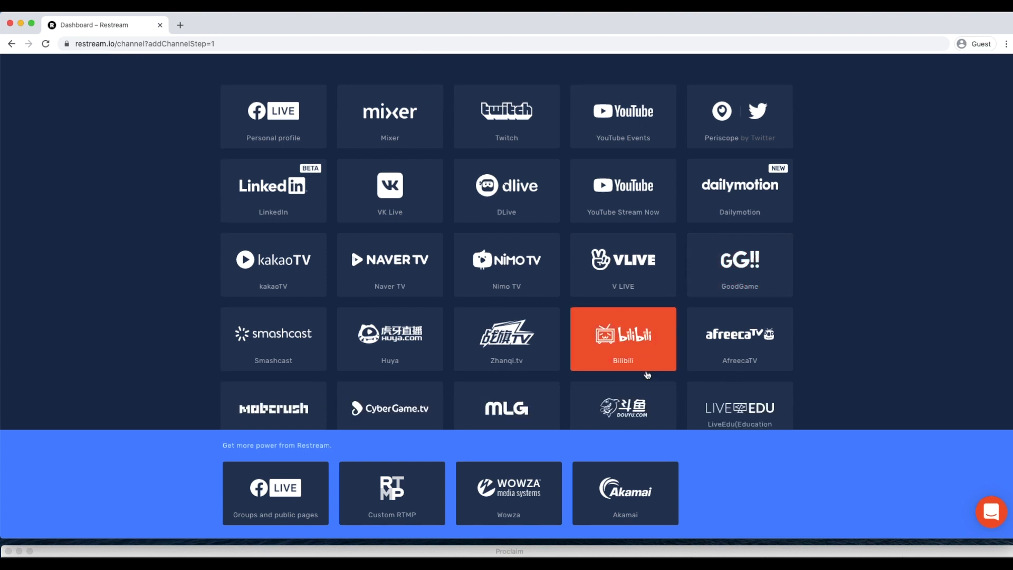
pyautogui.scroll(1, 647, 375)
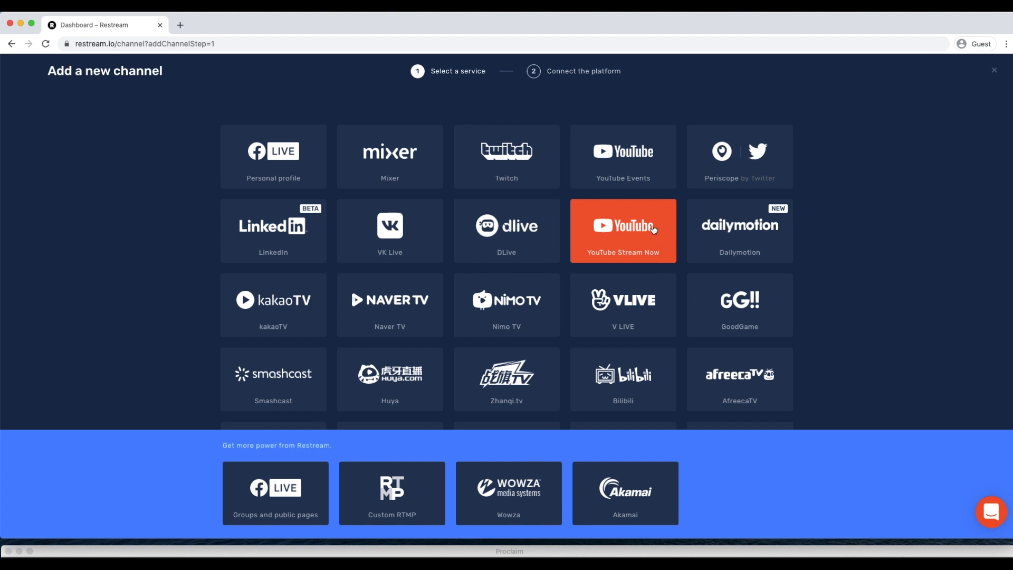
pyautogui.click(994, 70)
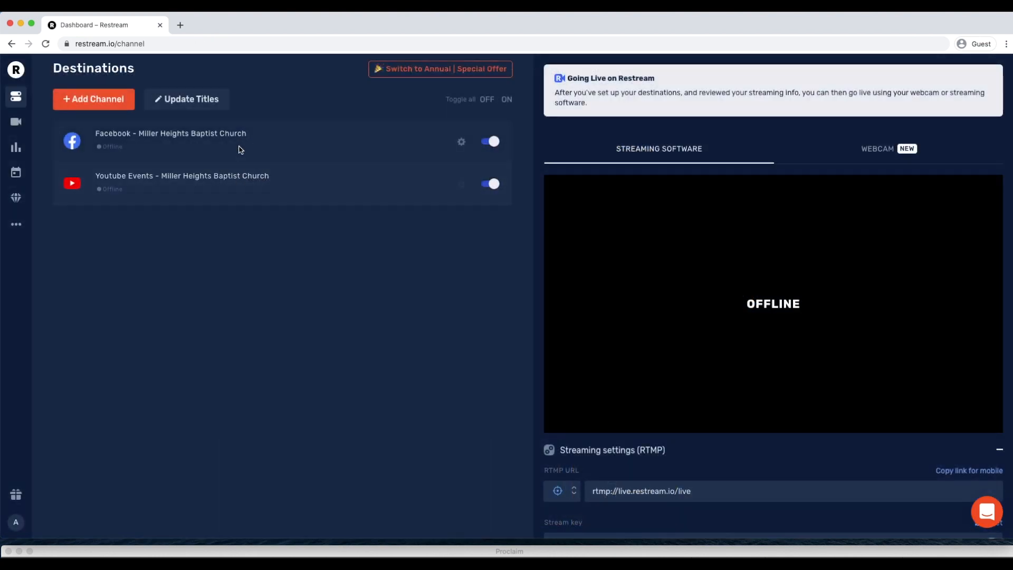
# Examine the stream titles page and the Facebook destination's editable title and description
pyautogui.click(200, 107)
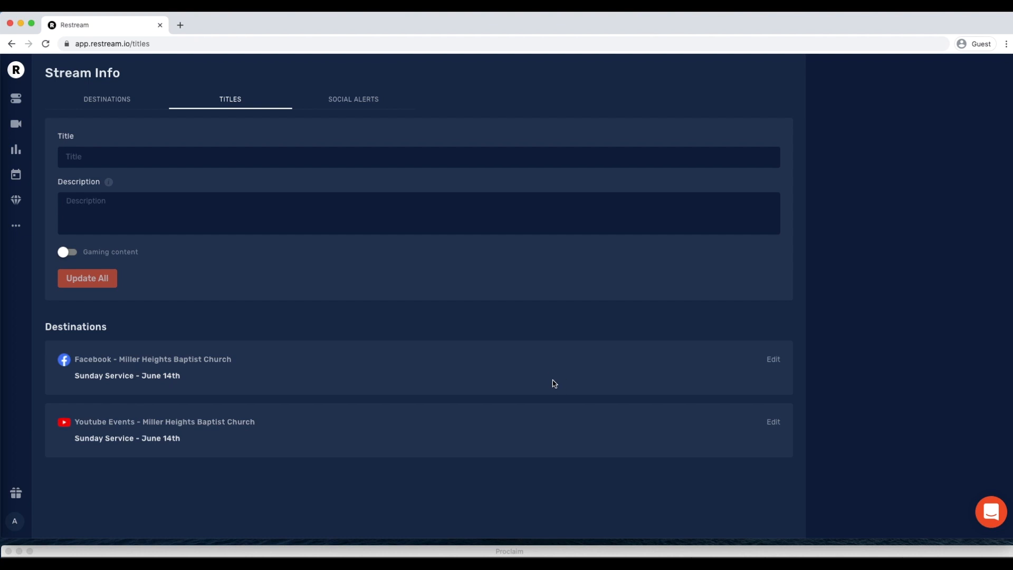
pyautogui.click(773, 359)
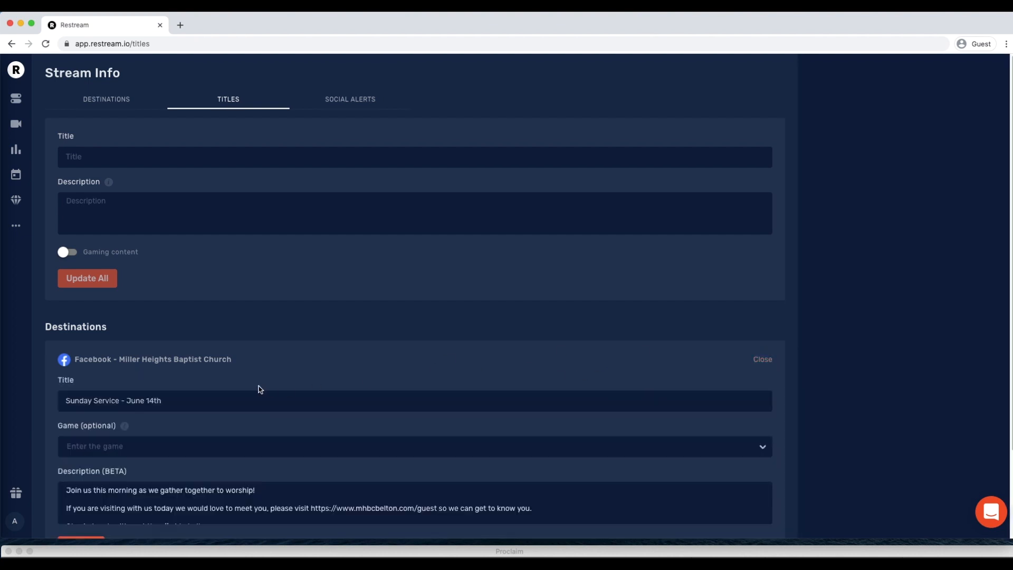
pyautogui.scroll(-3, 165, 432)
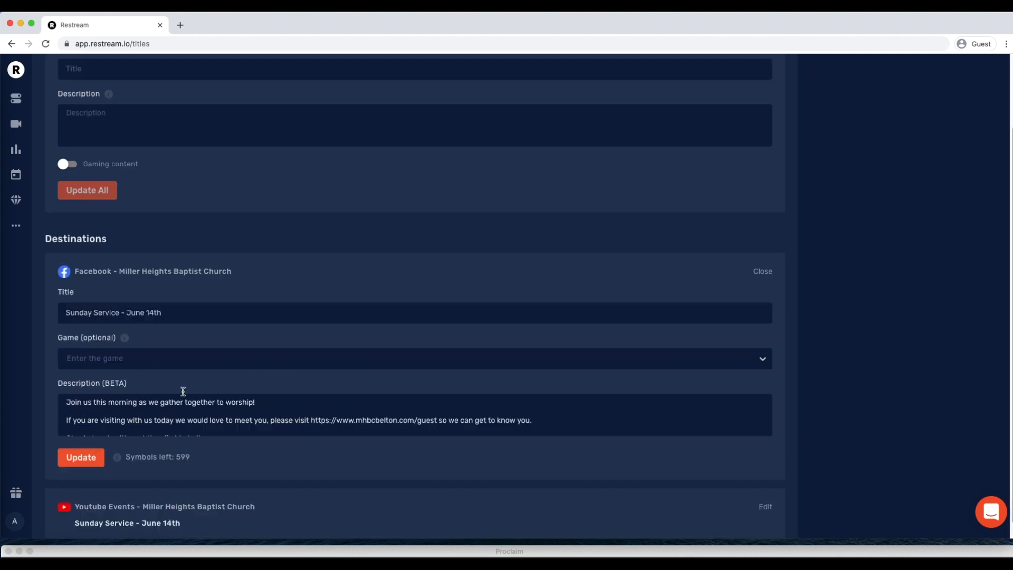
pyautogui.scroll(-1, 242, 418)
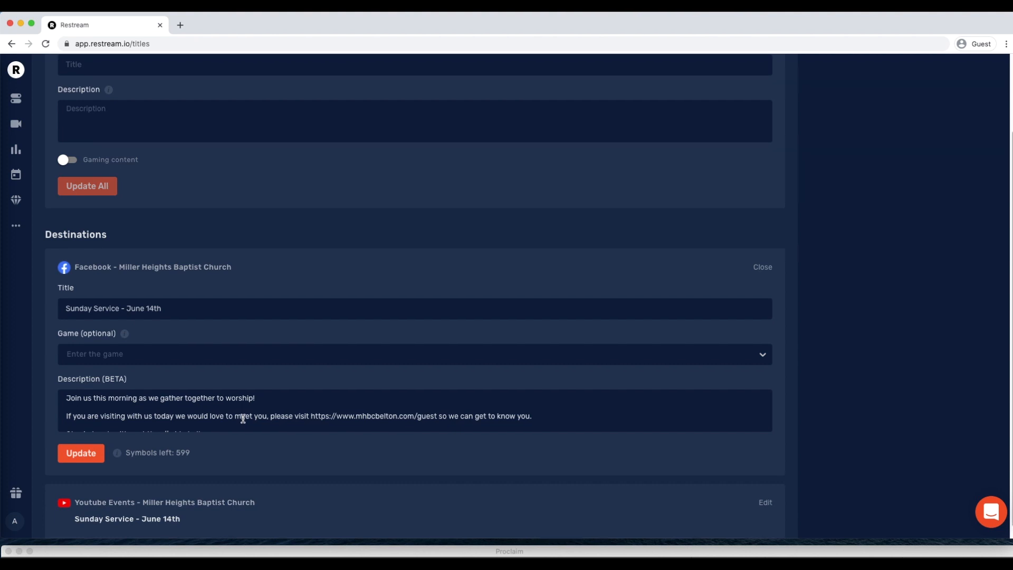
pyautogui.scroll(1, 136, 347)
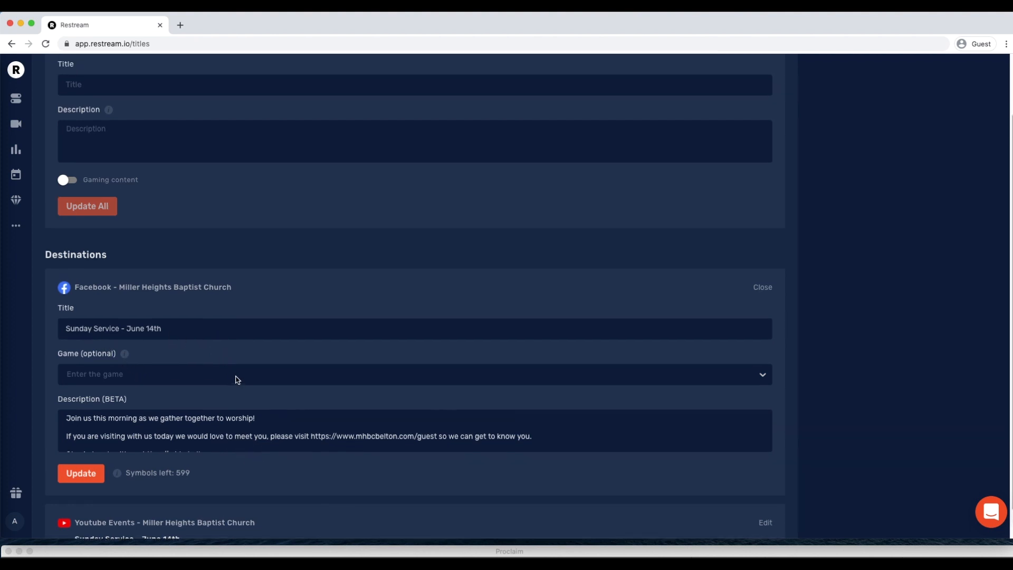
pyautogui.scroll(3, 220, 389)
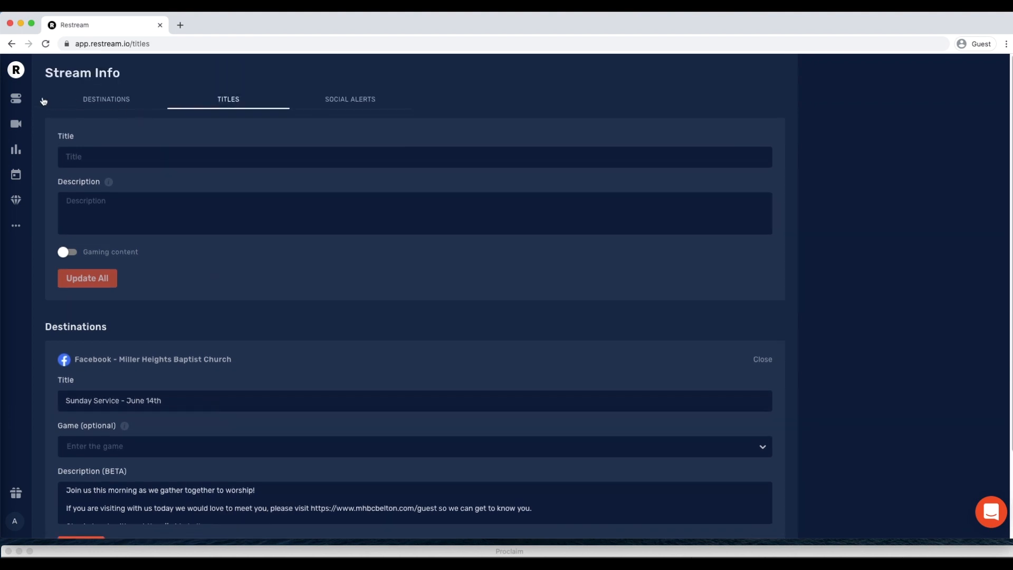
# Open the streaming setup page with the RTMP URL and stream key in the Restream account settings
pyautogui.click(17, 226)
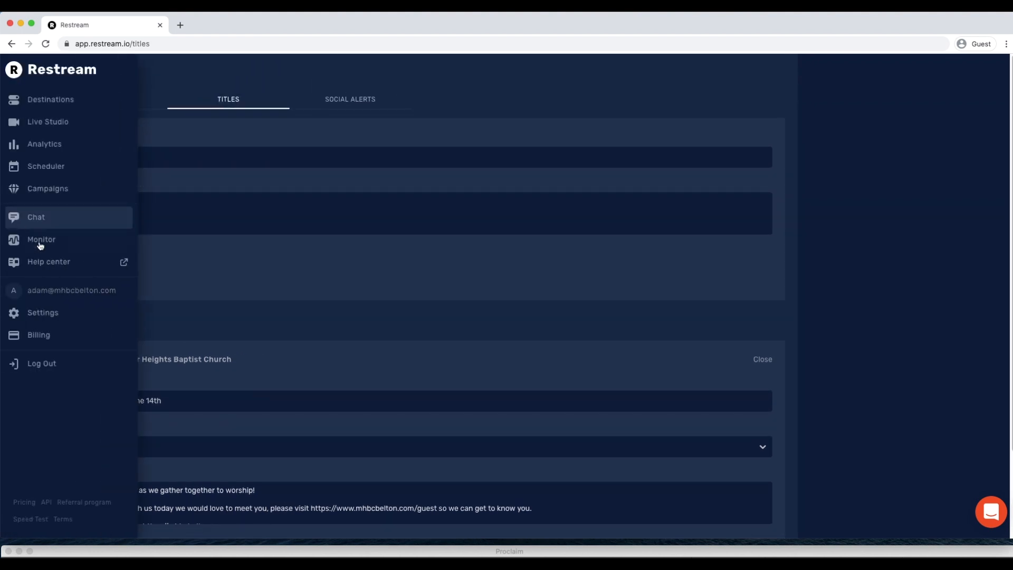
pyautogui.click(50, 315)
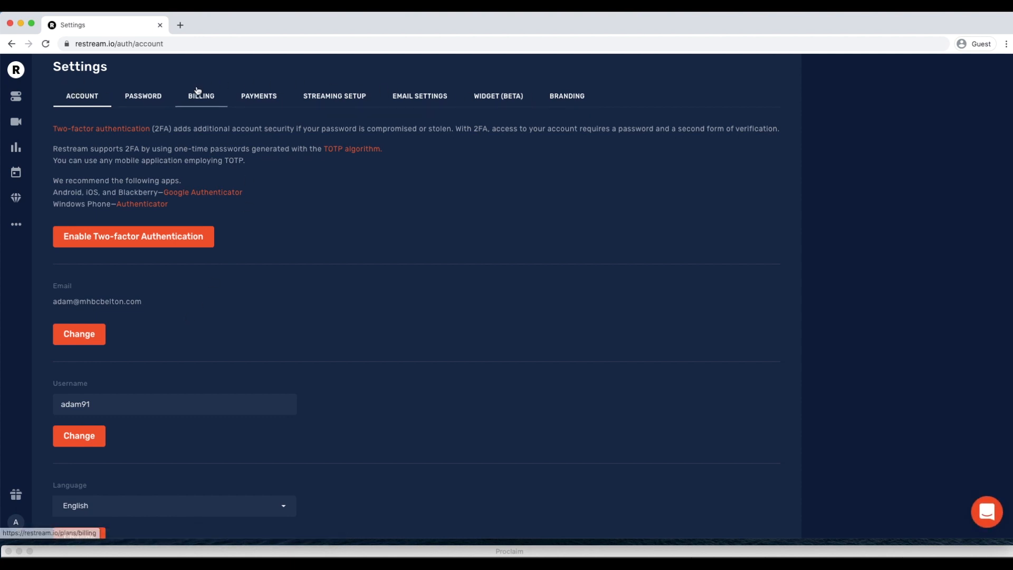
pyautogui.click(330, 97)
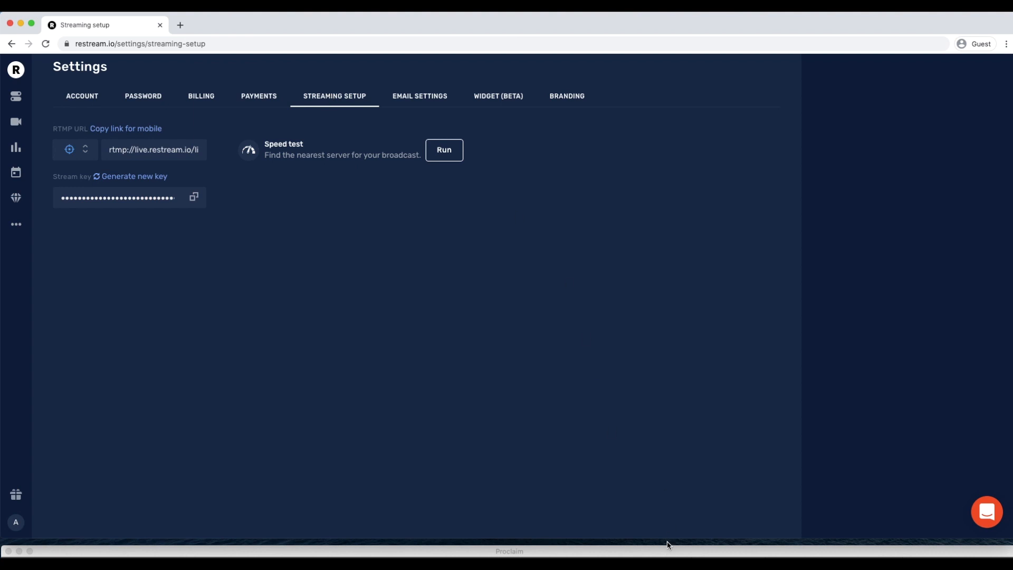
# Switch to OBS and resize its window so that it fills the screen with all bottom docks in view
pyautogui.moveTo(668, 540); pyautogui.dragTo(667, 546)
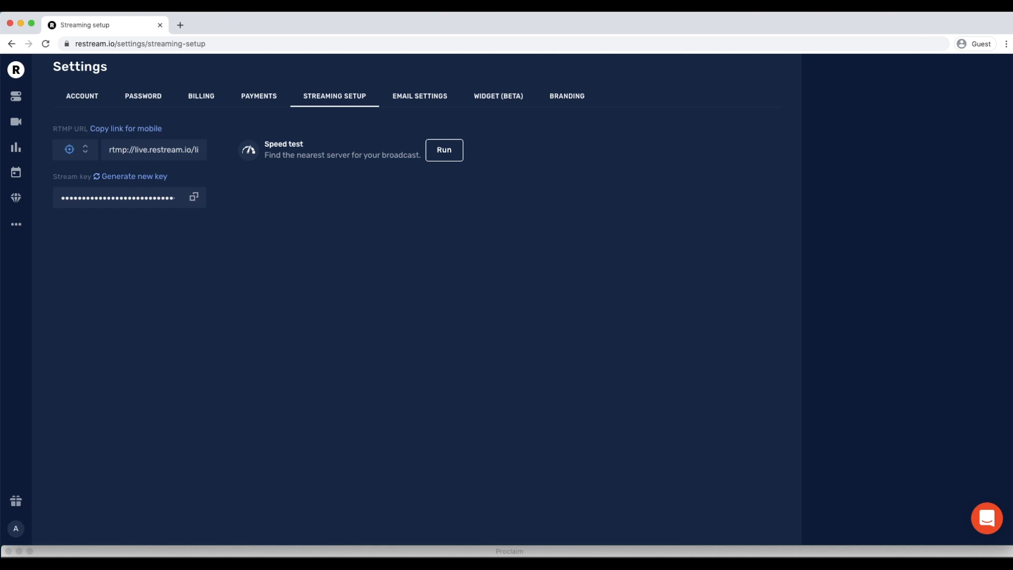
pyautogui.press('super+Tab')
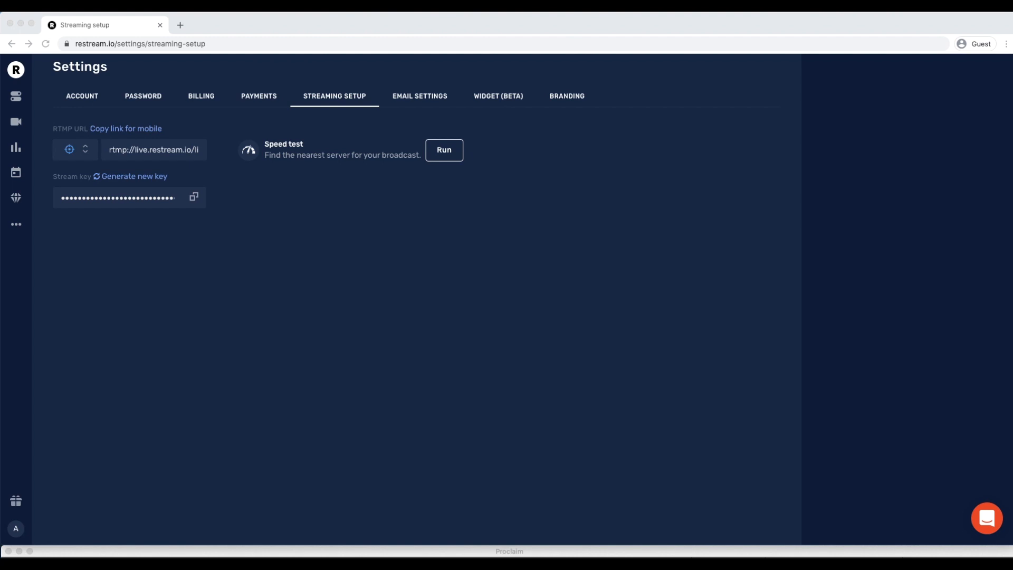
pyautogui.moveTo(1012, 316); pyautogui.dragTo(327, 13)
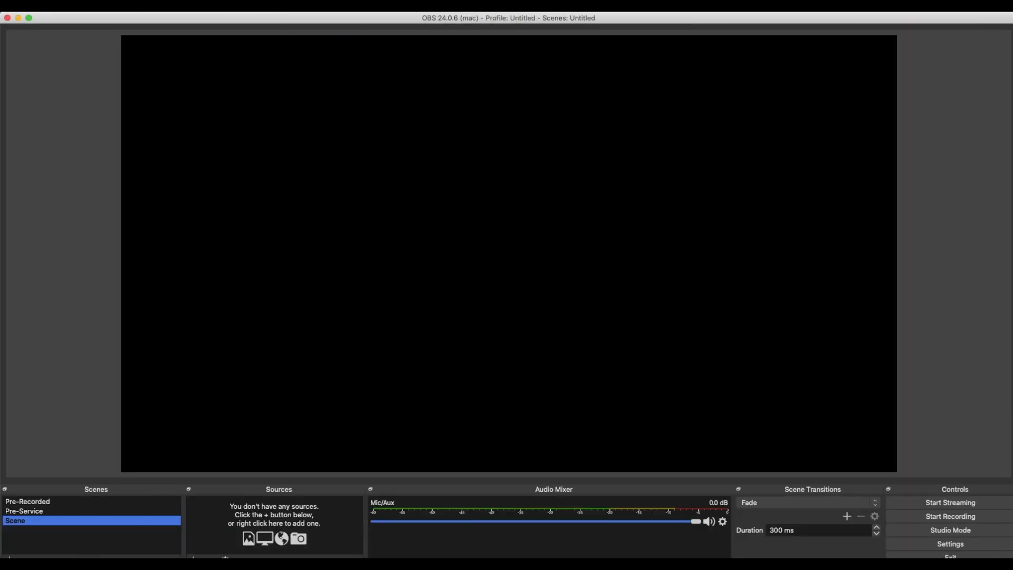
pyautogui.moveTo(399, 569); pyautogui.dragTo(399, 555)
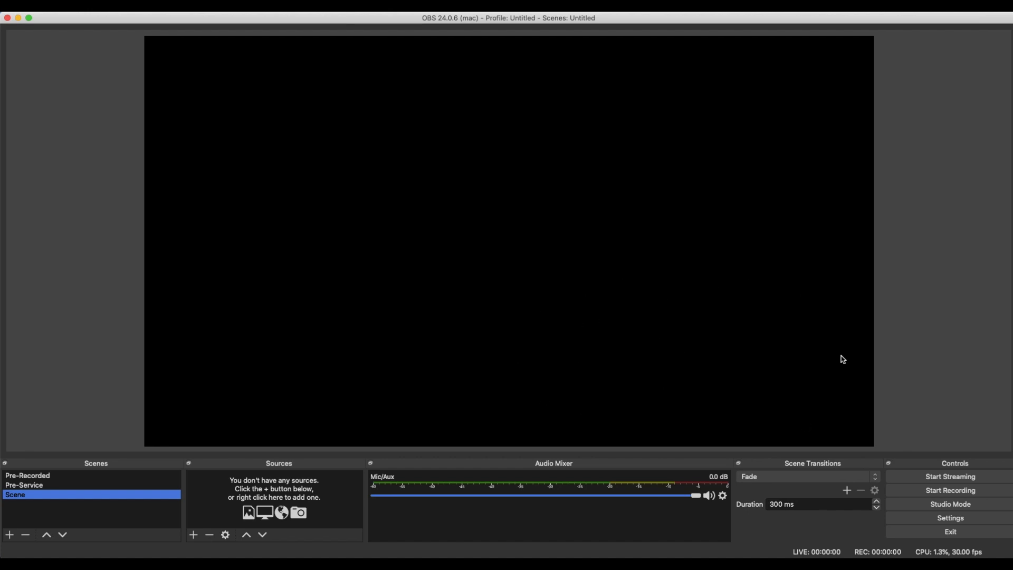
# Open the OBS settings and look through the General options
pyautogui.click(932, 517)
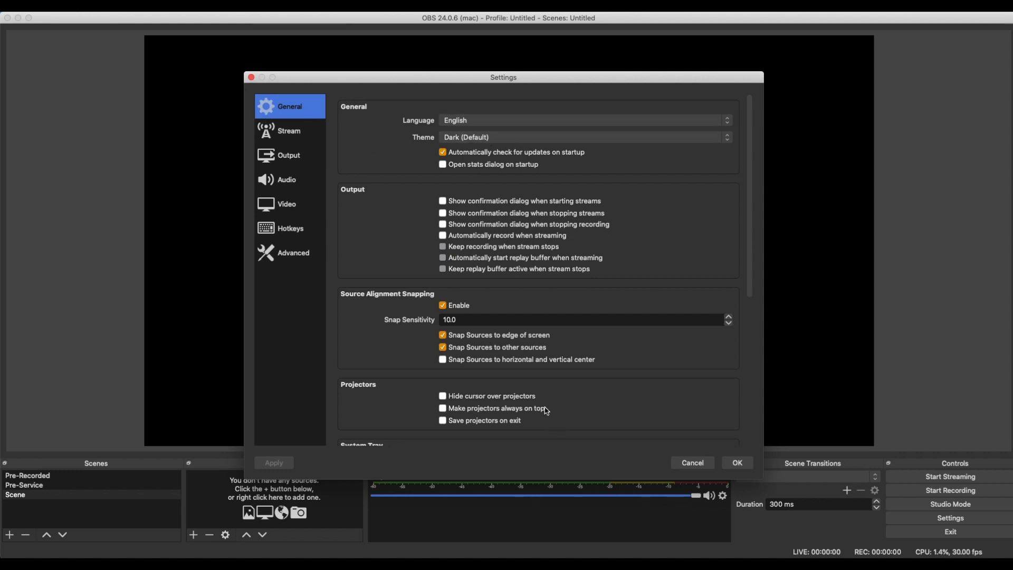
pyautogui.scroll(-10, 585, 342)
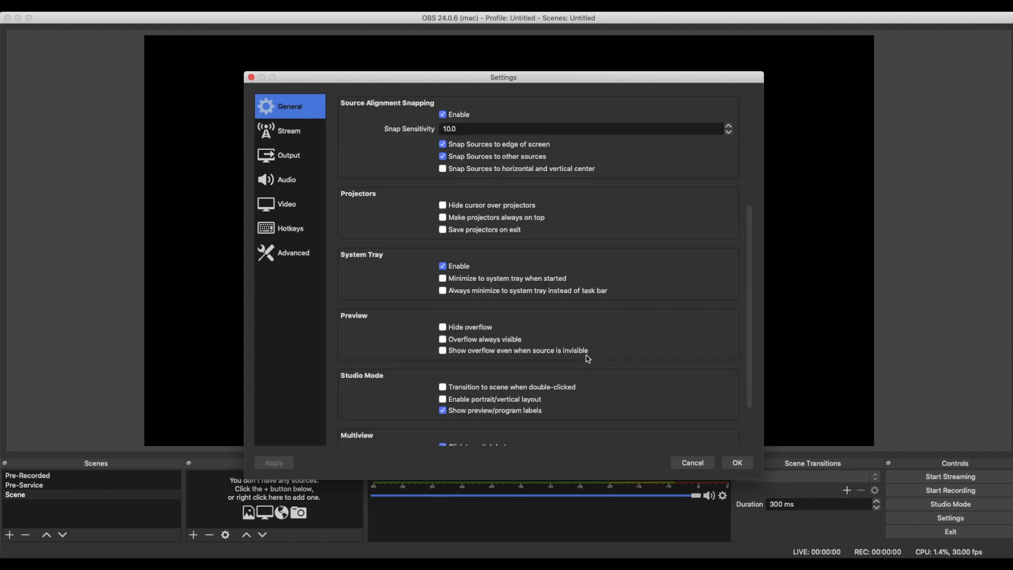
pyautogui.scroll(6, 586, 378)
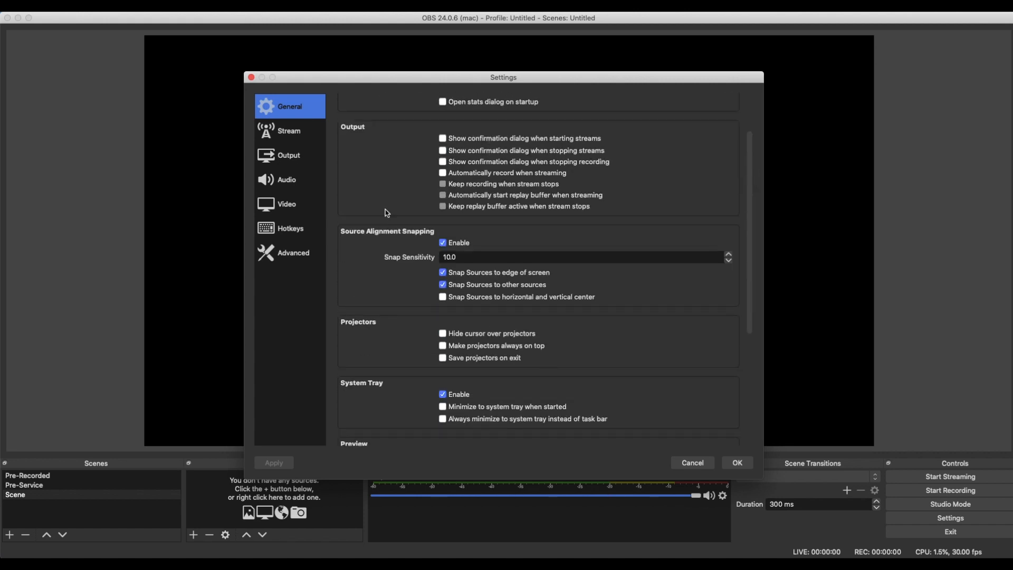
# Inspect the Stream settings, checking the service choice Restream.io - FTL and the available servers while keeping Autodetect
pyautogui.click(290, 139)
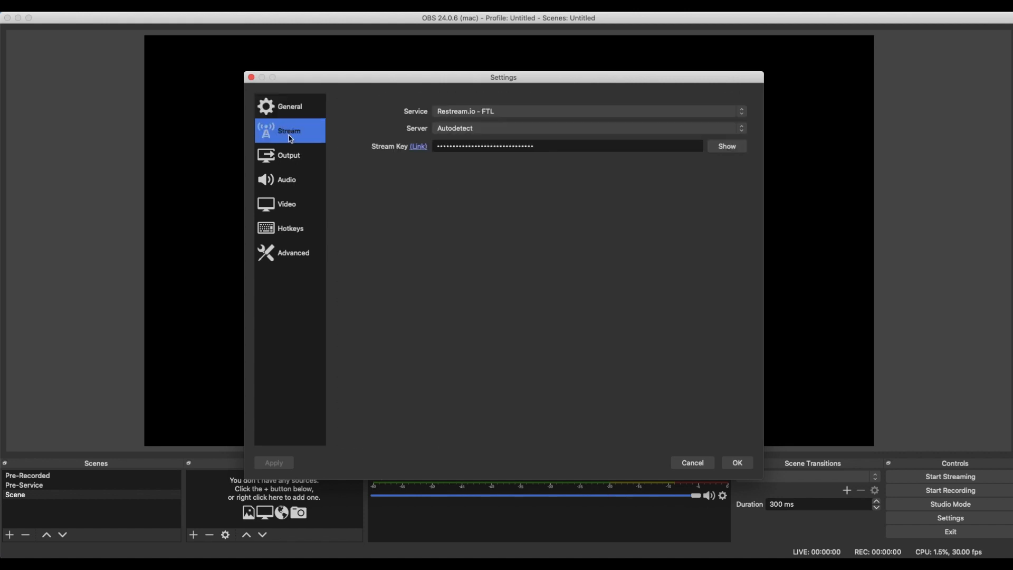
pyautogui.click(503, 113)
pyautogui.click(502, 111)
pyautogui.click(529, 130)
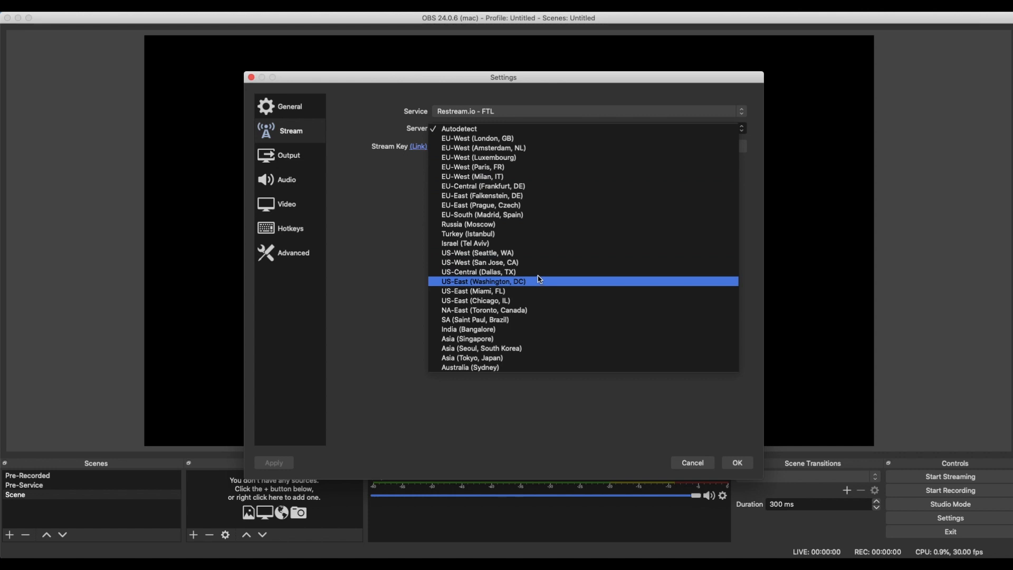
pyautogui.click(380, 217)
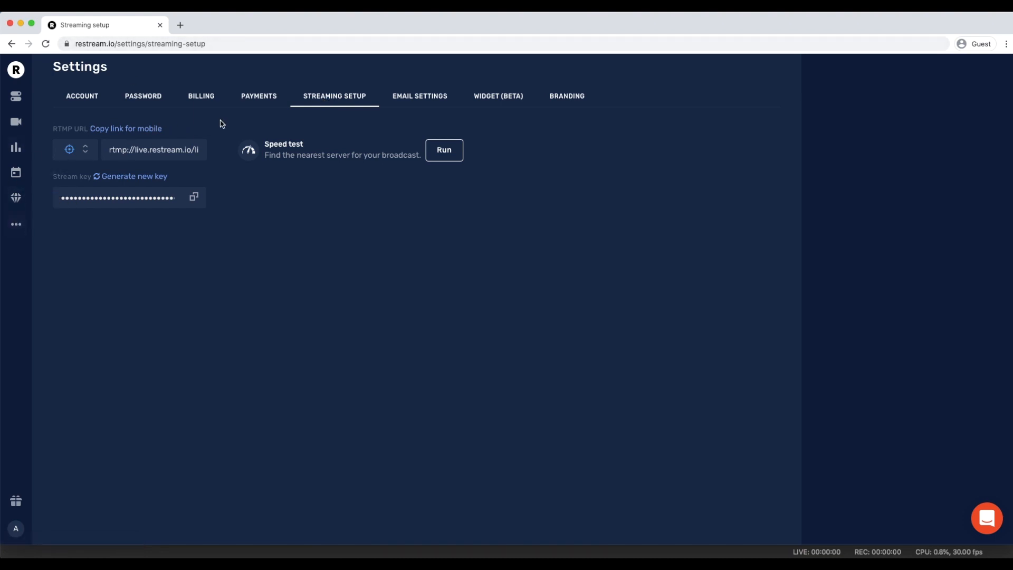
# Switch to Restream's streaming setup in the browser, run the server speed test and compare the servers' response times
pyautogui.click(452, 157)
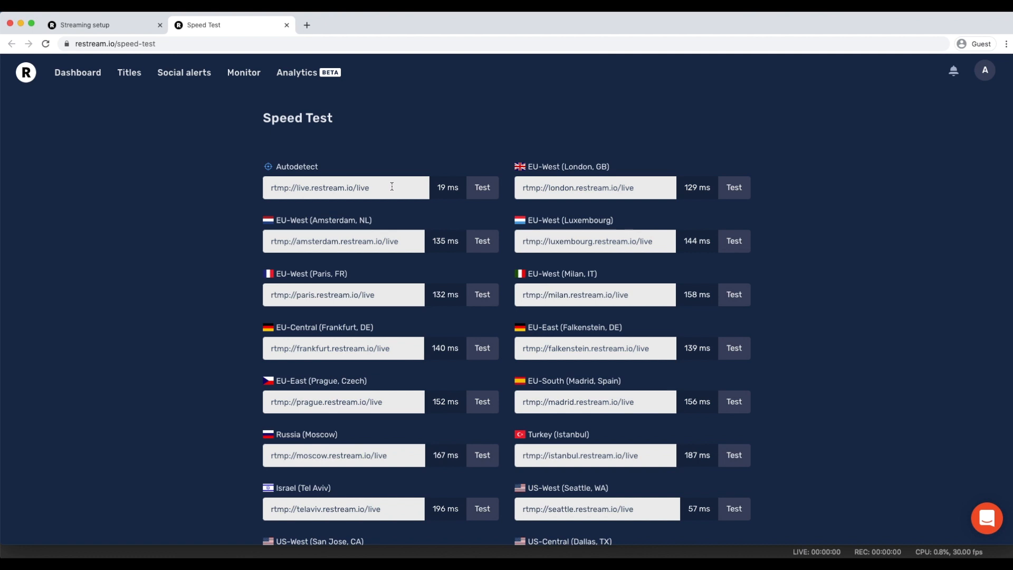
pyautogui.scroll(-1, 828, 372)
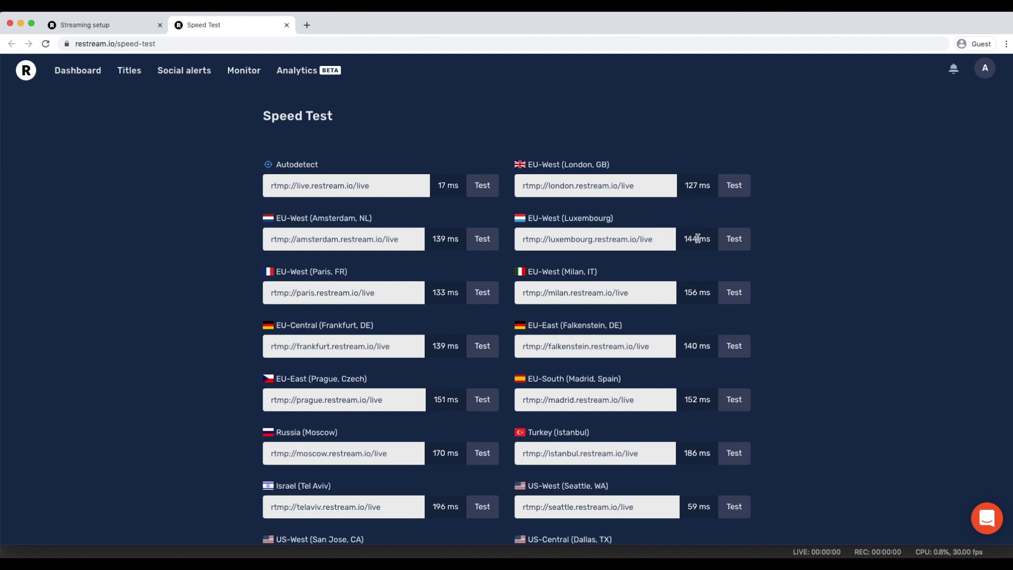
pyautogui.scroll(-1, 696, 235)
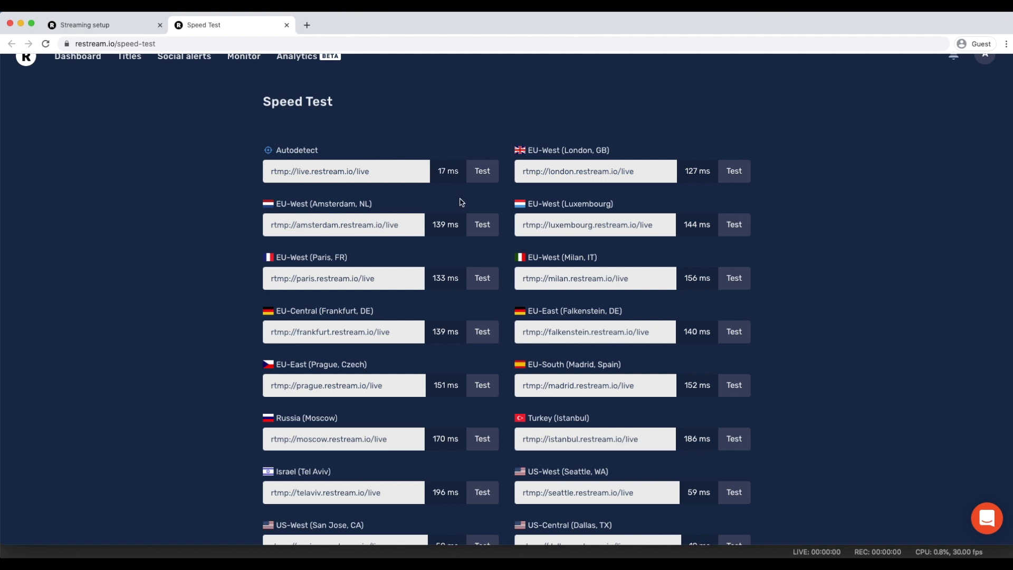
pyautogui.scroll(-3, 791, 289)
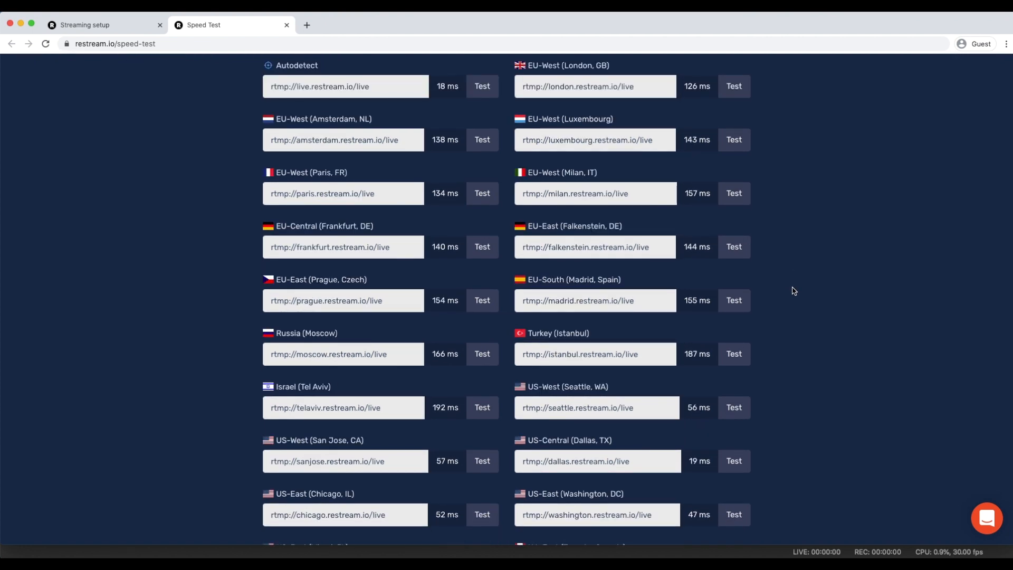
pyautogui.scroll(-3, 794, 291)
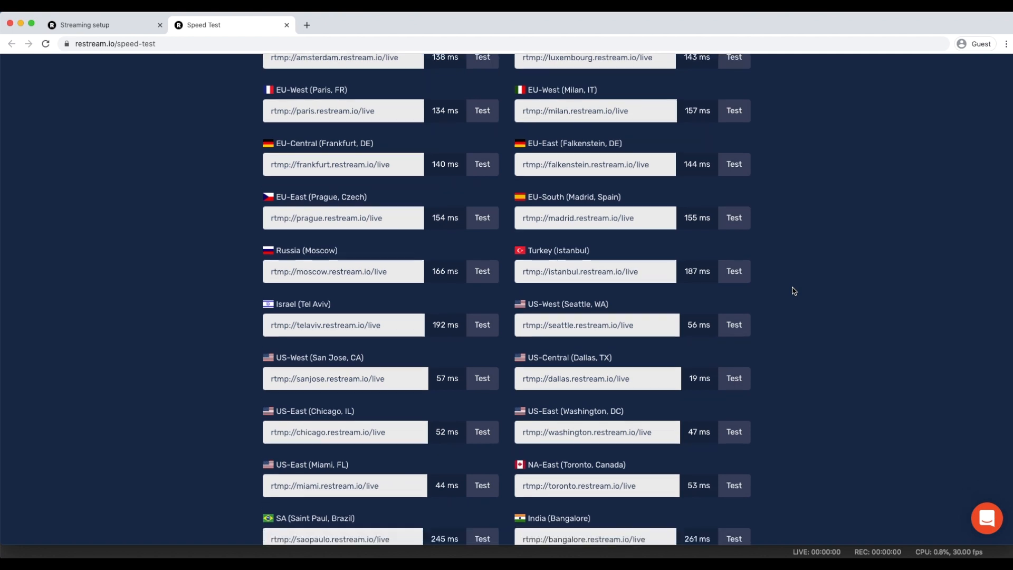
# Run the upload speed test for the US-Central (Dallas, TX) server and check its average upload speed
pyautogui.scroll(-1, 609, 364)
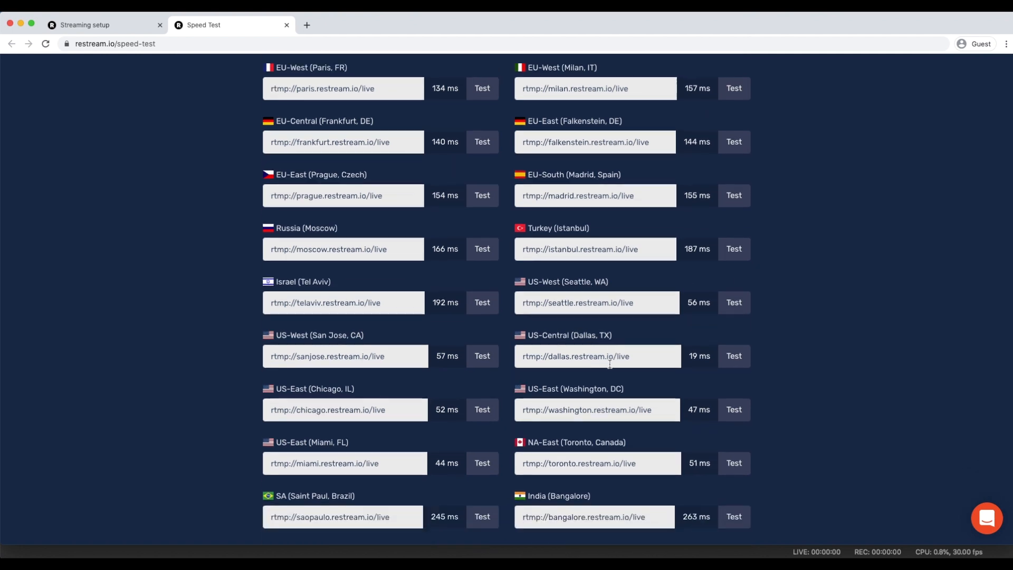
pyautogui.scroll(-1, 613, 353)
pyautogui.scroll(-4, 618, 322)
pyautogui.scroll(4, 621, 318)
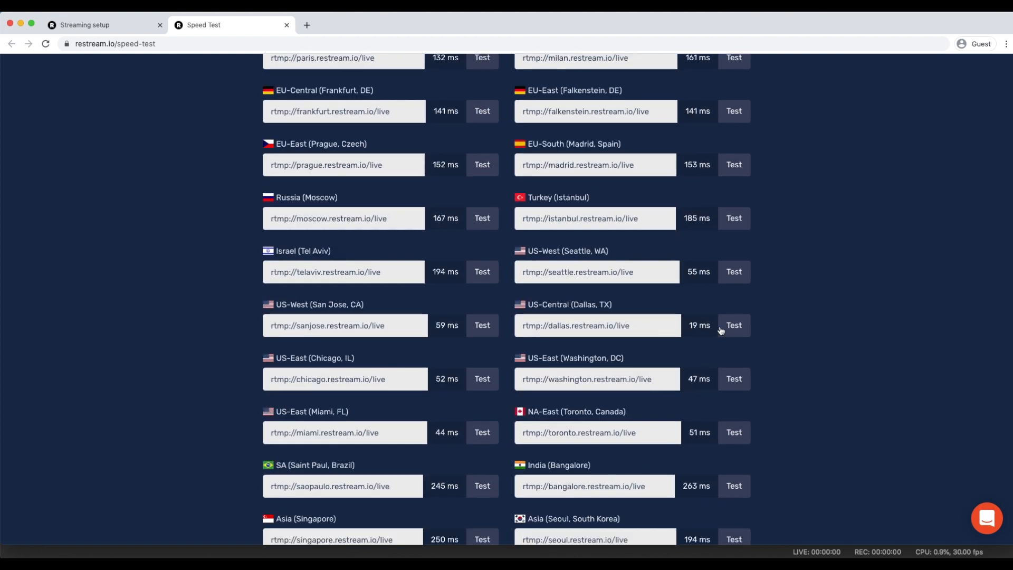
pyautogui.click(720, 327)
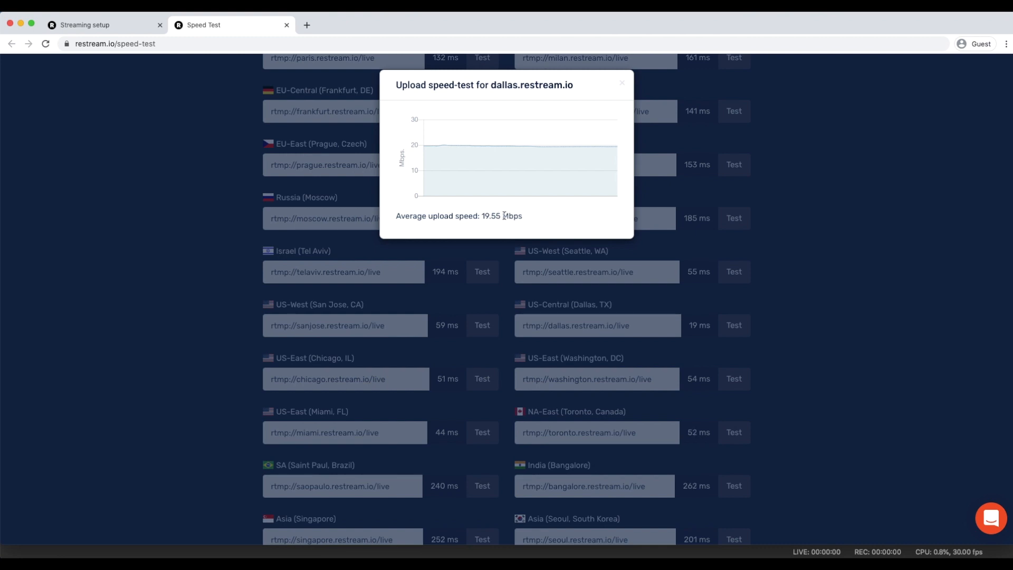
pyautogui.moveTo(480, 217); pyautogui.dragTo(516, 216)
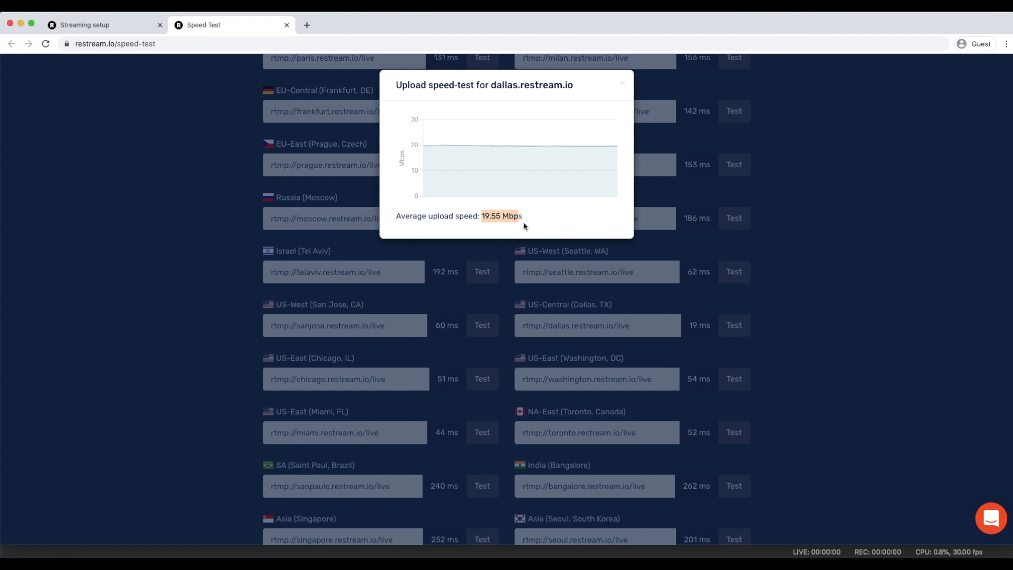
pyautogui.click(869, 271)
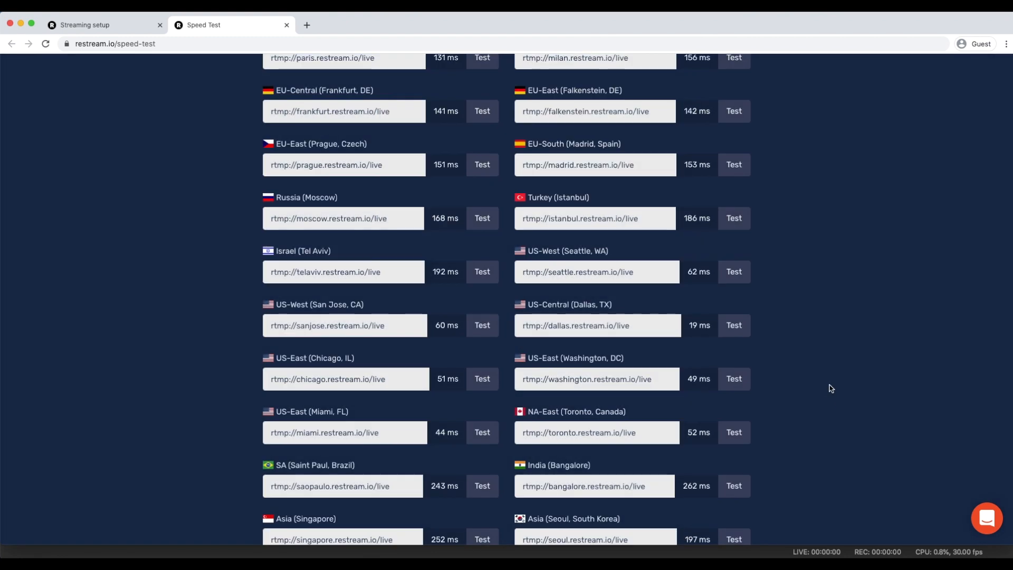
# Switch to OBS and set the stream server to US-Central (Dallas, TX)
pyautogui.scroll(1, 661, 380)
pyautogui.scroll(5, 661, 380)
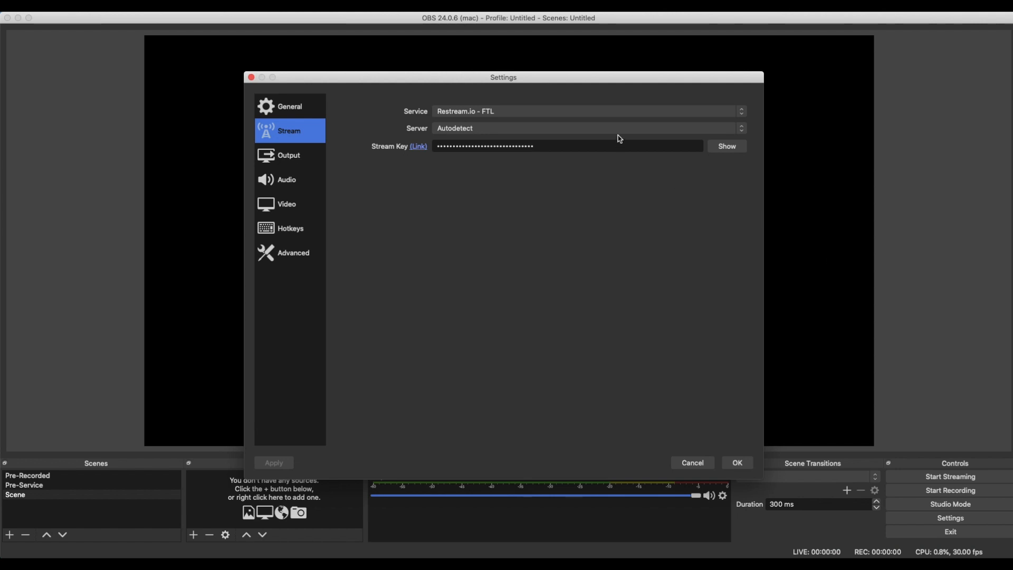
pyautogui.click(618, 132)
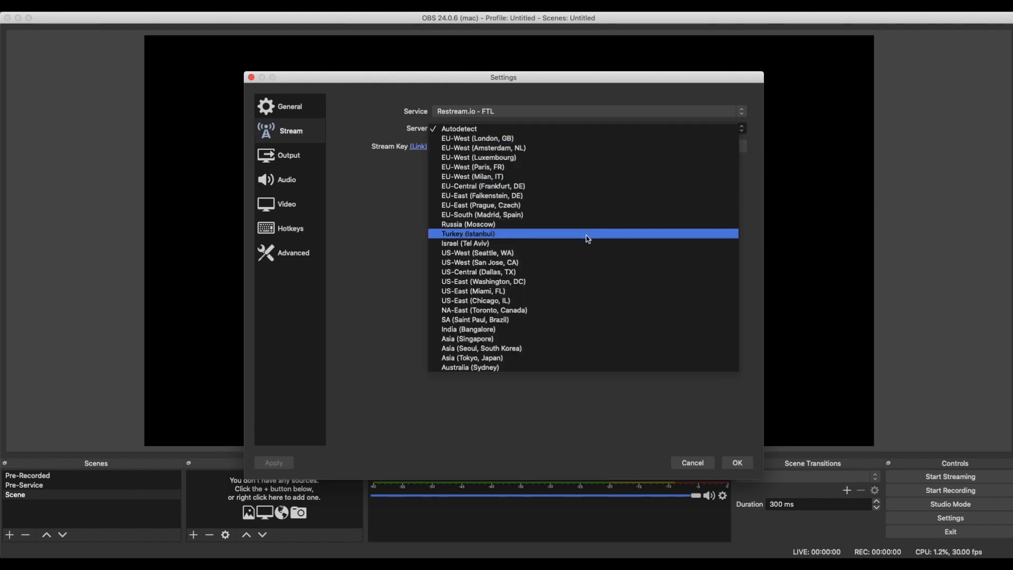
pyautogui.click(581, 272)
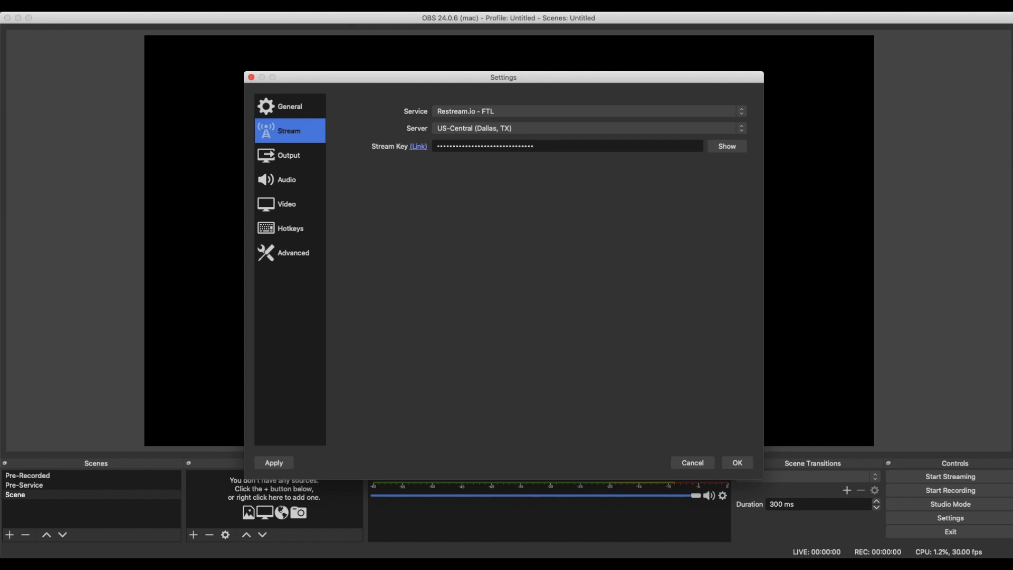
# Copy the stream key from Restream's streaming setup in the browser, paste it over the stream key in the OBS Stream settings and apply
pyautogui.press('super+Tab')
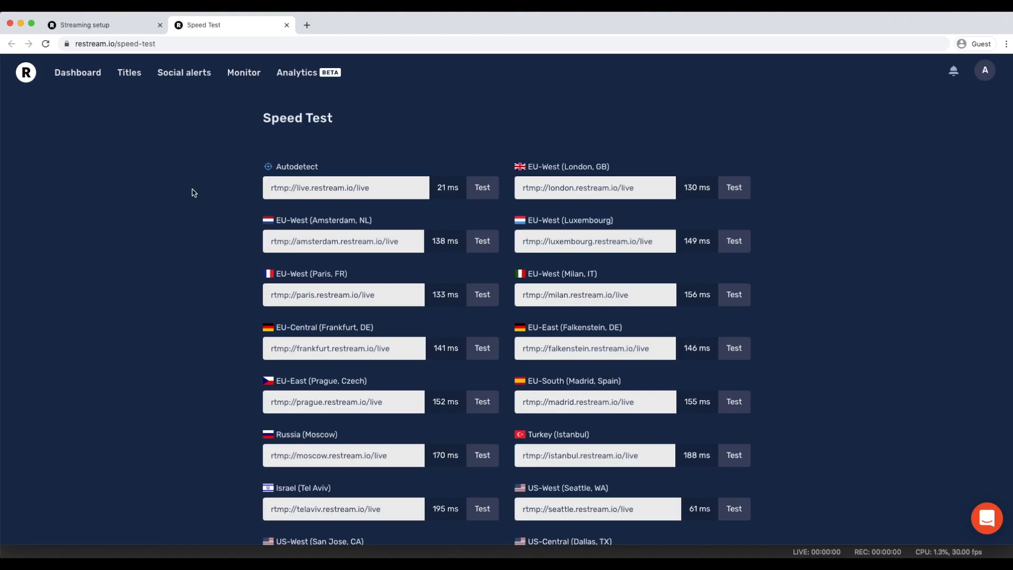
pyautogui.click(106, 26)
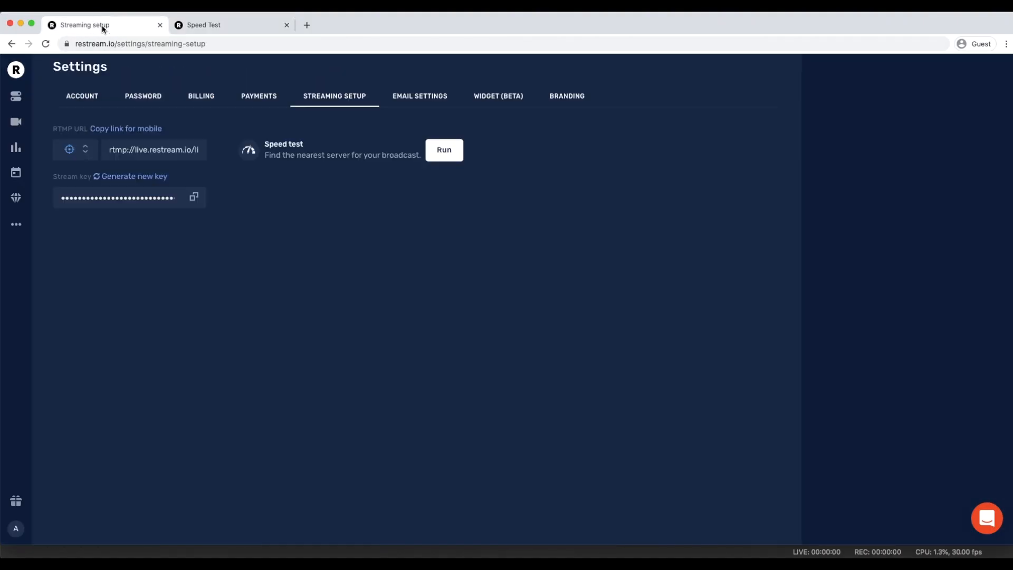
pyautogui.click(194, 199)
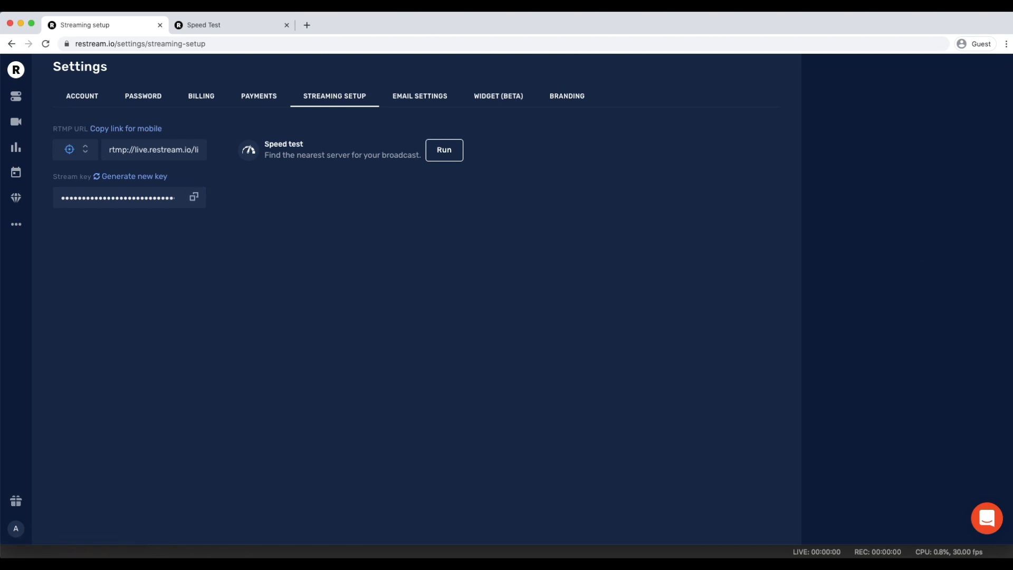
pyautogui.press('super+Tab')
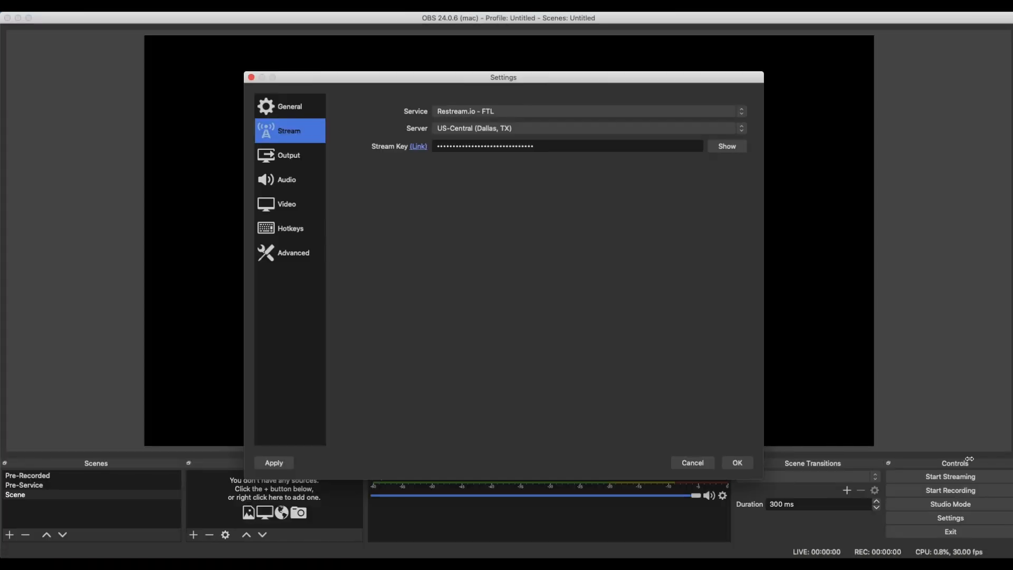
pyautogui.click(563, 148)
pyautogui.press('super+a')
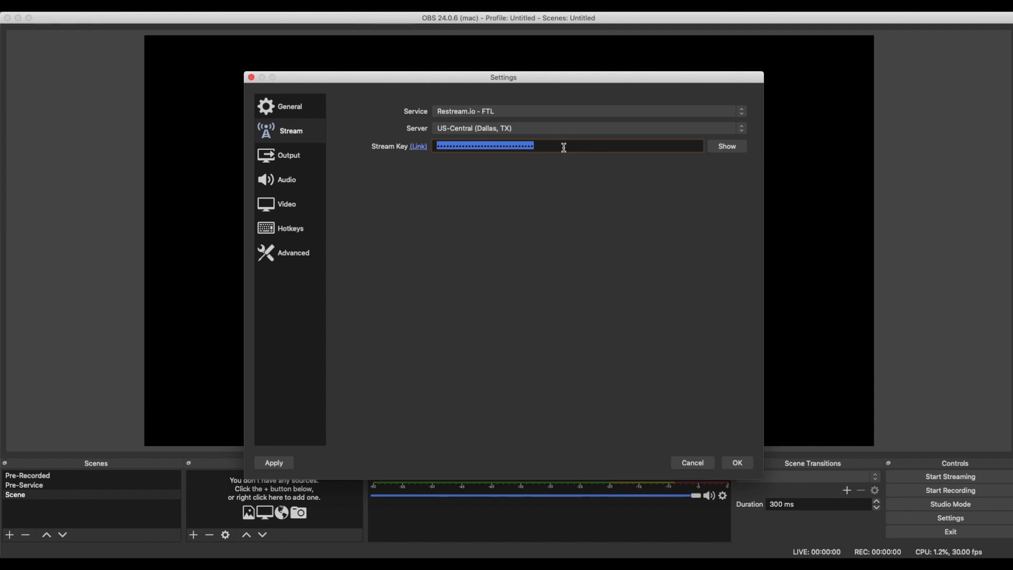
pyautogui.press('super+v')
pyautogui.click(568, 151)
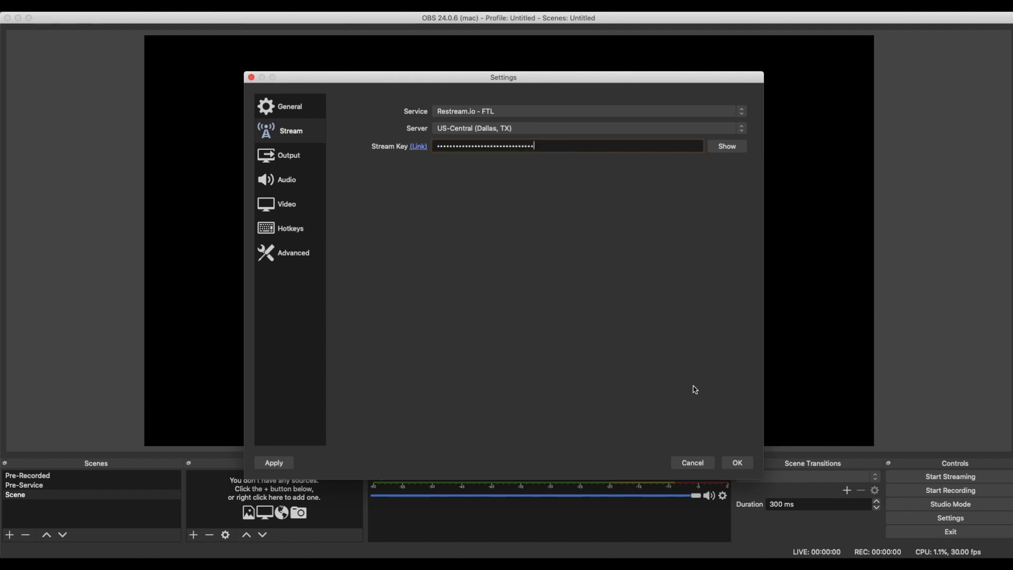
pyautogui.click(289, 461)
# Set the streaming video bitrate to 10000 Kbps in the Output settings and apply the change
pyautogui.click(281, 156)
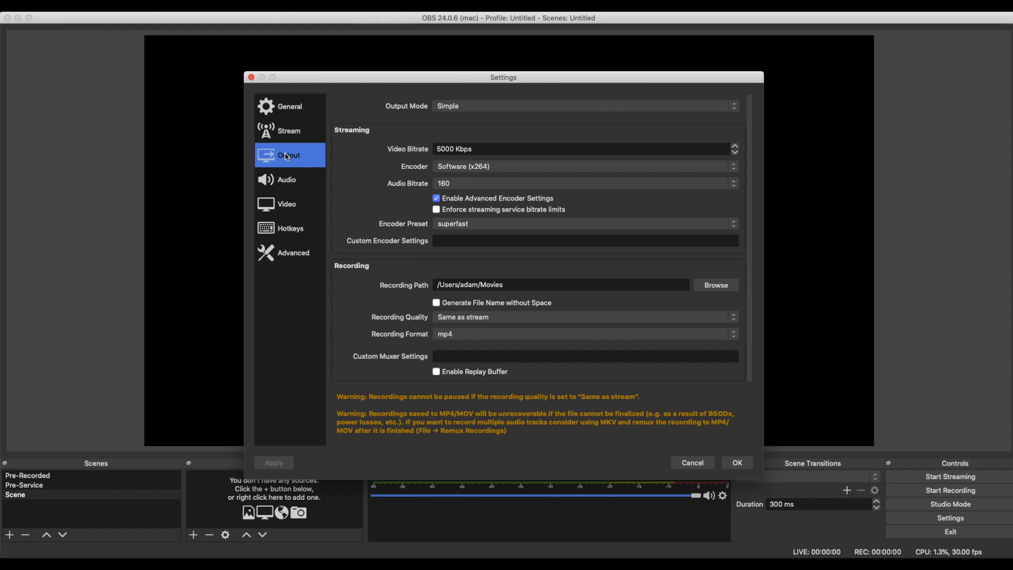
pyautogui.click(484, 148)
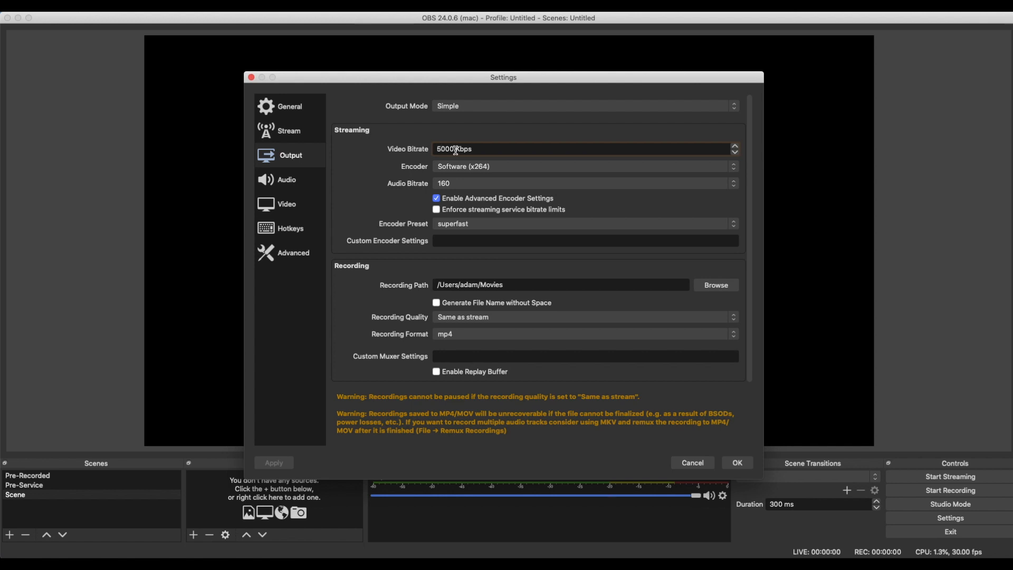
pyautogui.press('BackSpace')
pyautogui.write('10')
pyautogui.click(505, 167)
pyautogui.click(643, 197)
pyautogui.scroll(-3, 615, 311)
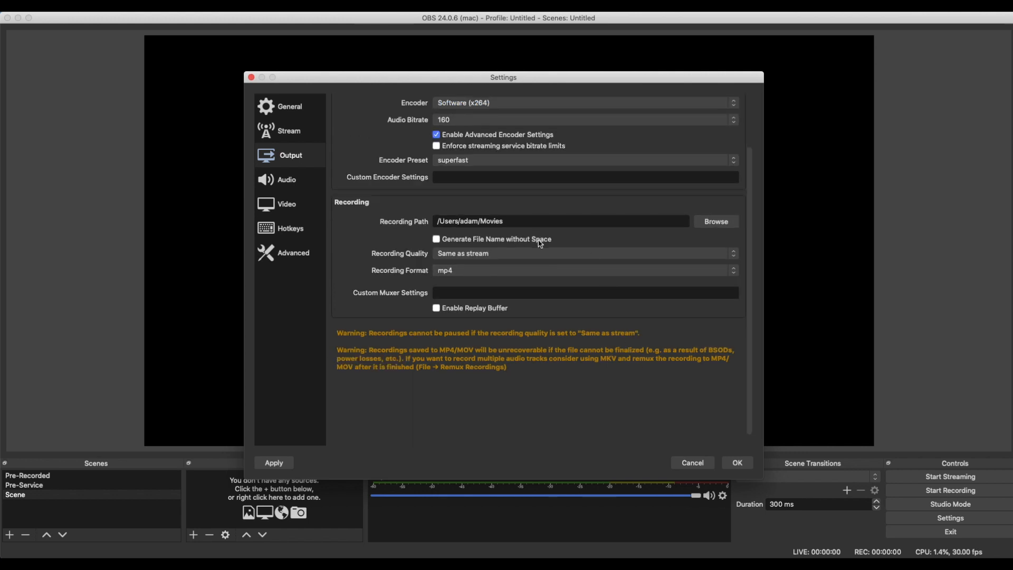
pyautogui.click(279, 468)
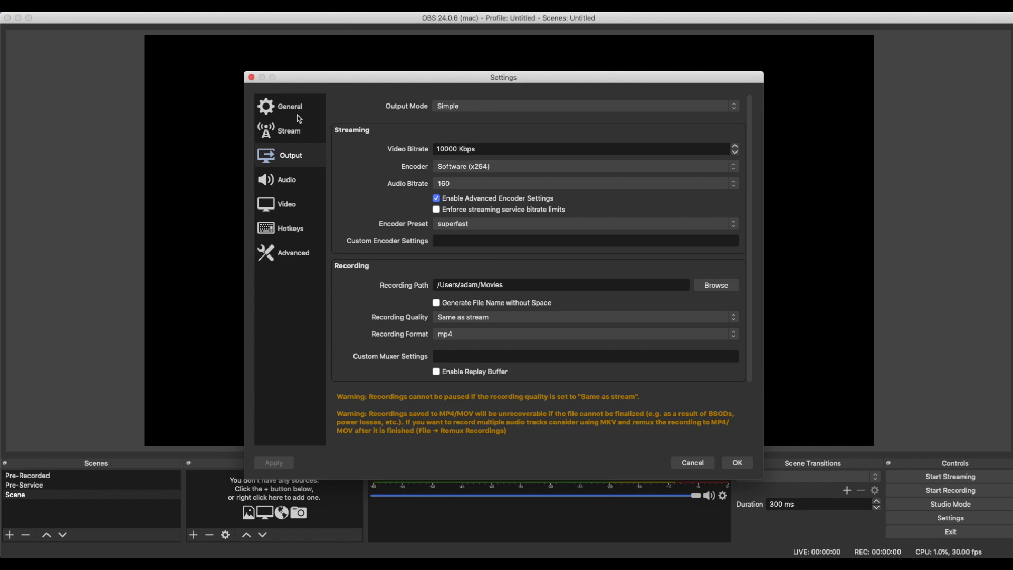
# Review the audio, output resolution and frame rate settings, keeping 1920x1080 and 30 FPS, and close the settings
pyautogui.click(279, 185)
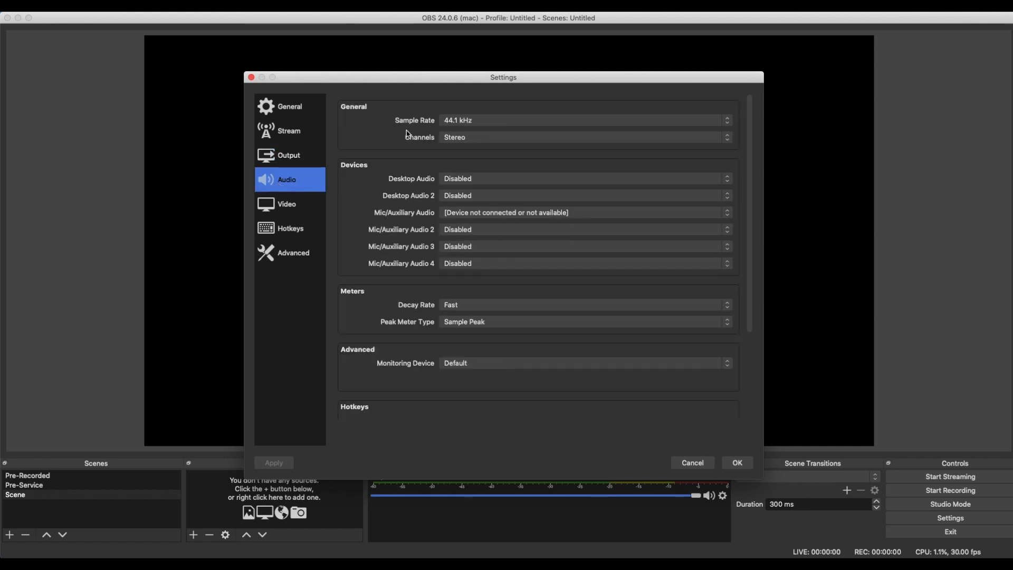
pyautogui.click(302, 204)
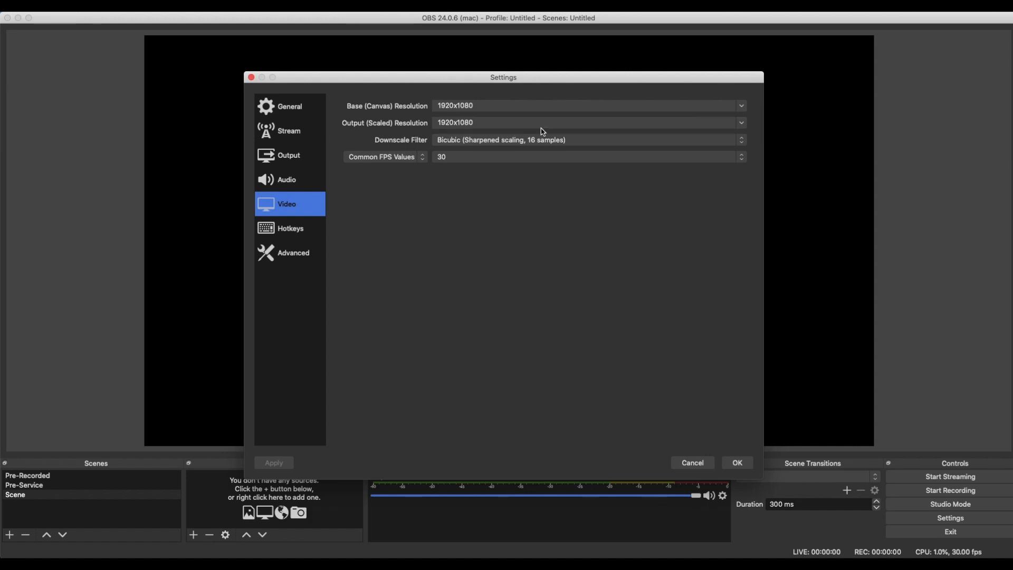
pyautogui.click(740, 126)
pyautogui.click(744, 122)
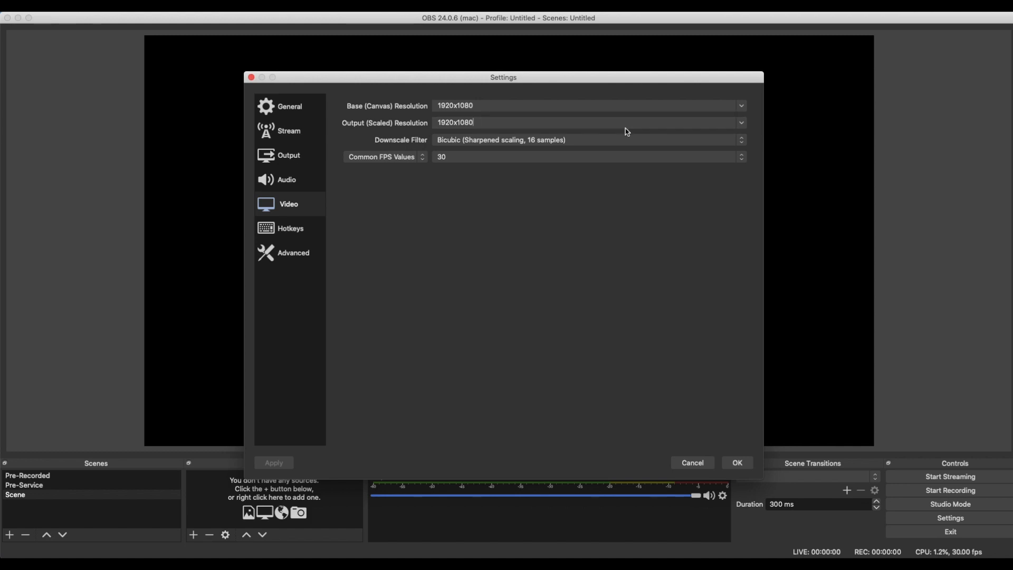
pyautogui.click(611, 158)
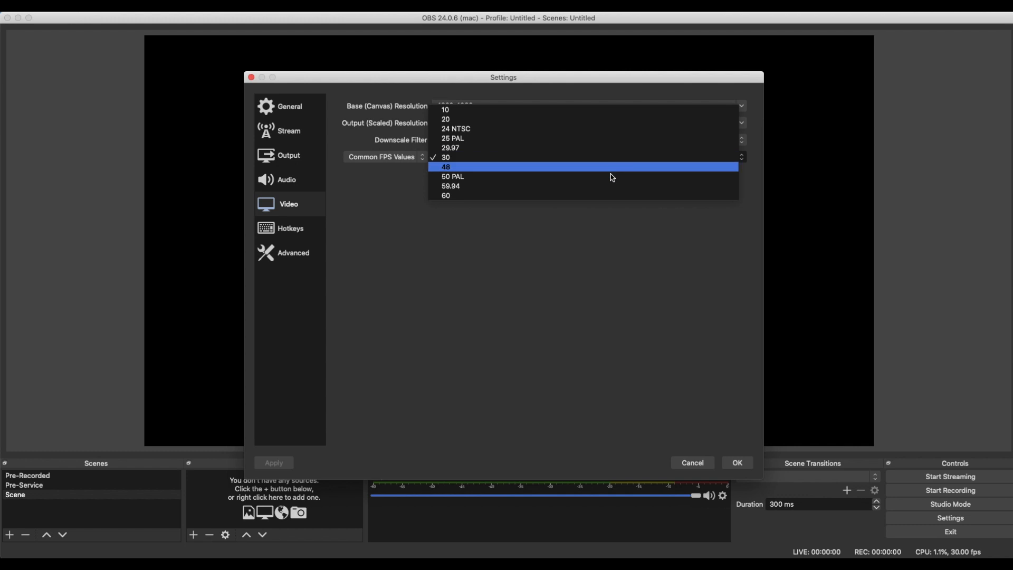
pyautogui.click(595, 227)
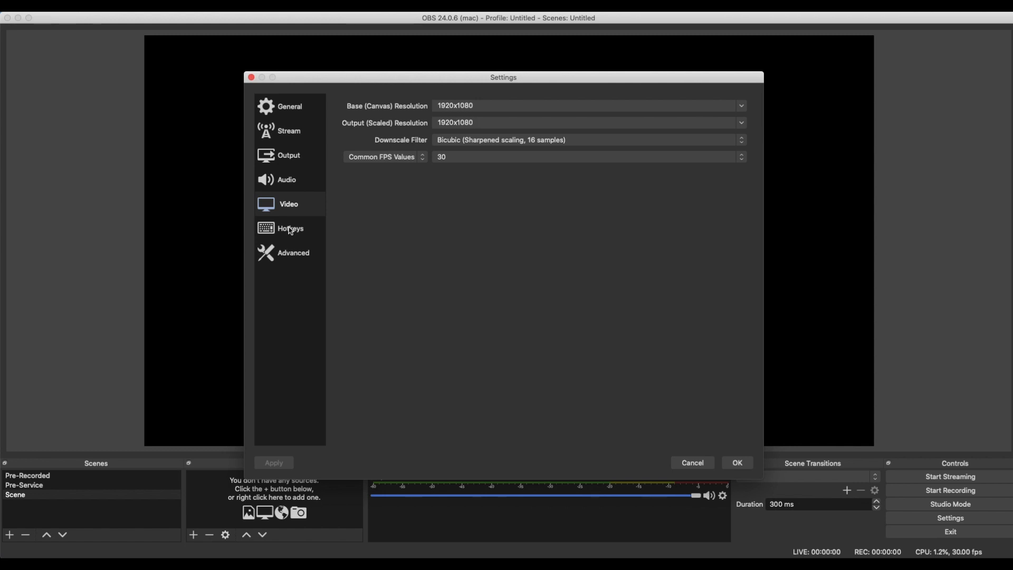
pyautogui.click(736, 463)
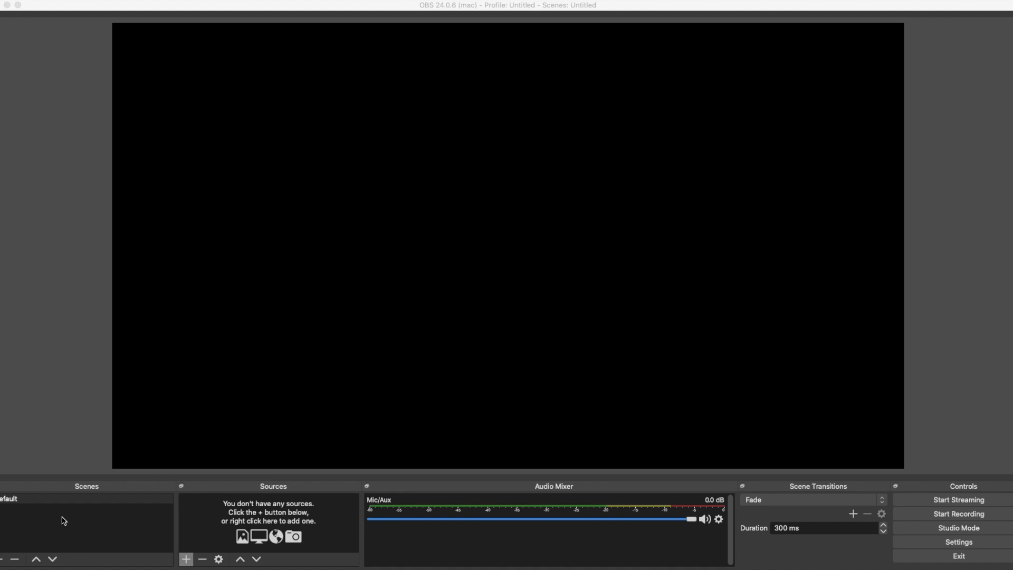
# Add a new scene named Pre-Service
pyautogui.click(1, 559)
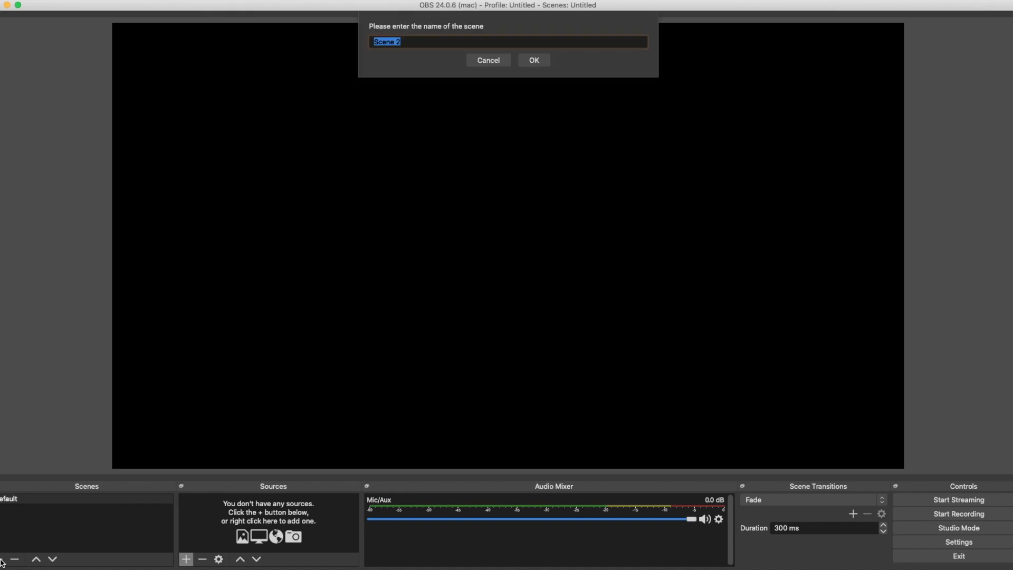
pyautogui.write('Pre-Service')
pyautogui.press('Return')
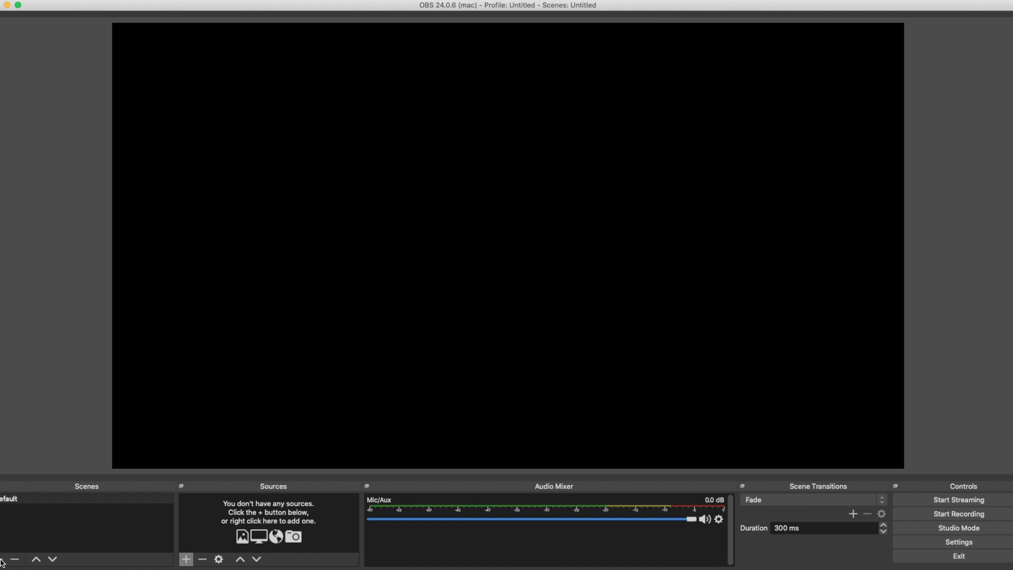
# Add two more scenes named Speaking and Music
pyautogui.click(3, 559)
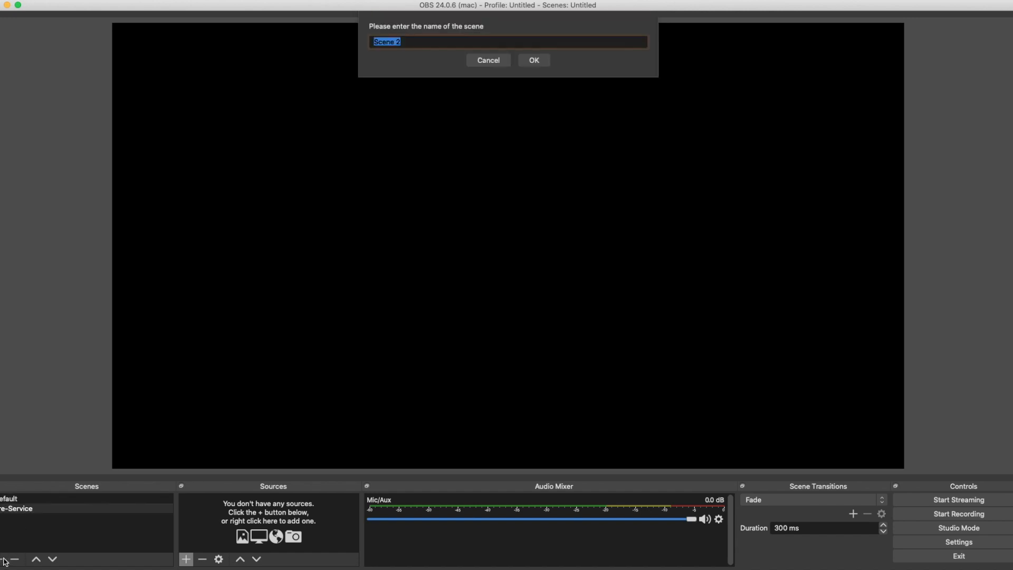
pyautogui.write('Speaking')
pyautogui.press('Return')
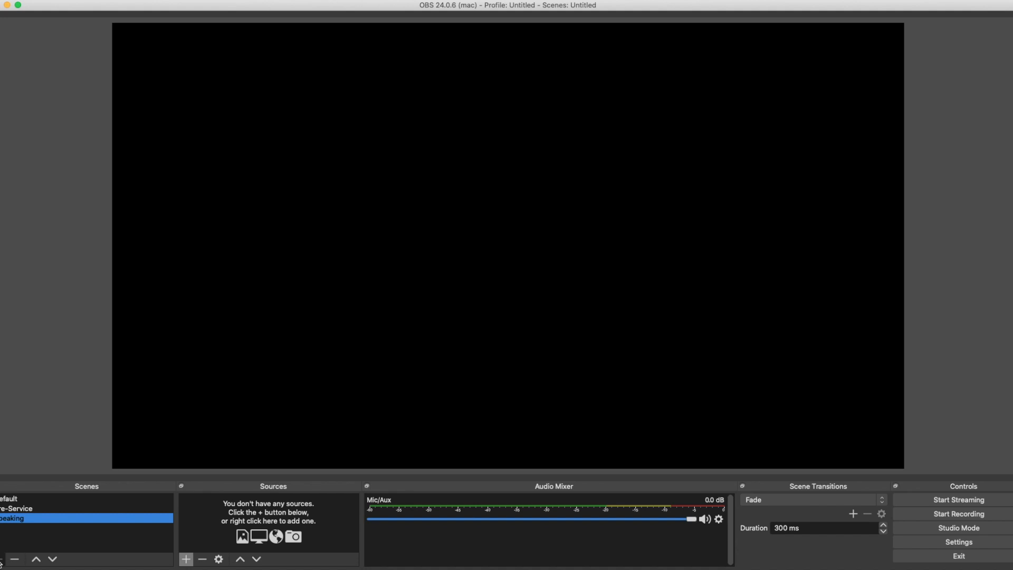
pyautogui.click(1, 560)
pyautogui.write('Mus')
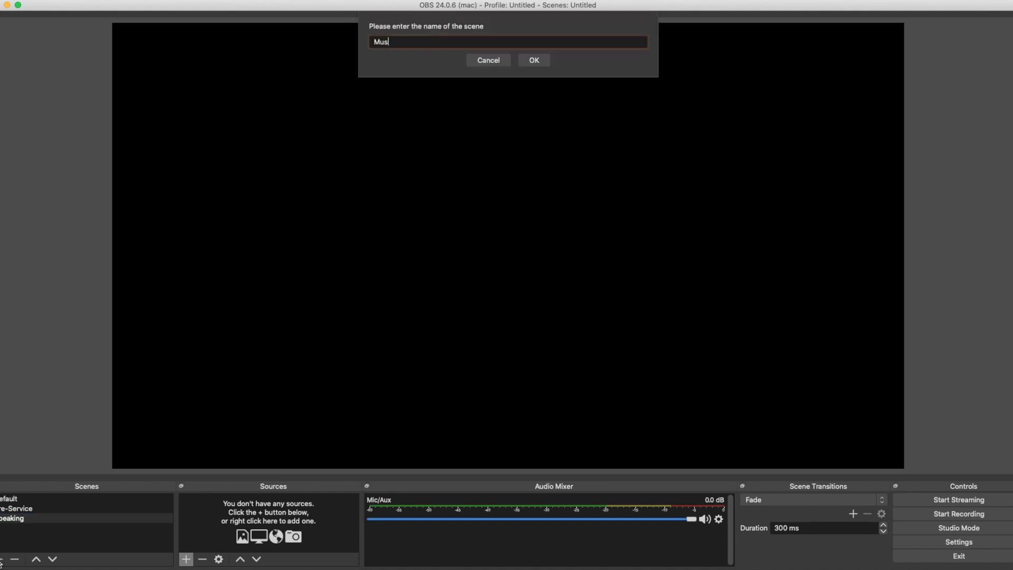
pyautogui.press('Return')
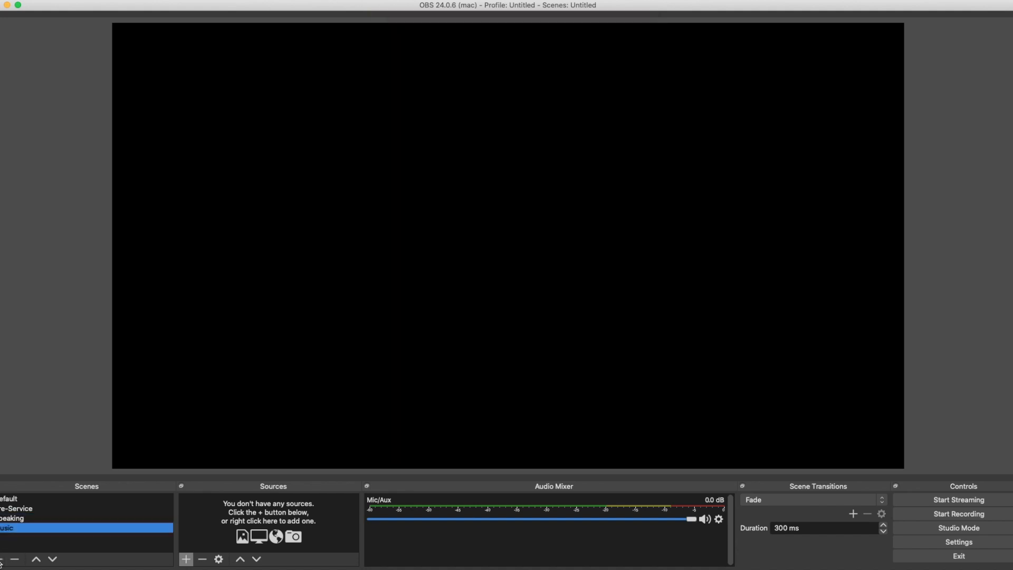
# Remove the Default scene and confirm its deletion
pyautogui.click(37, 500)
pyautogui.click(15, 558)
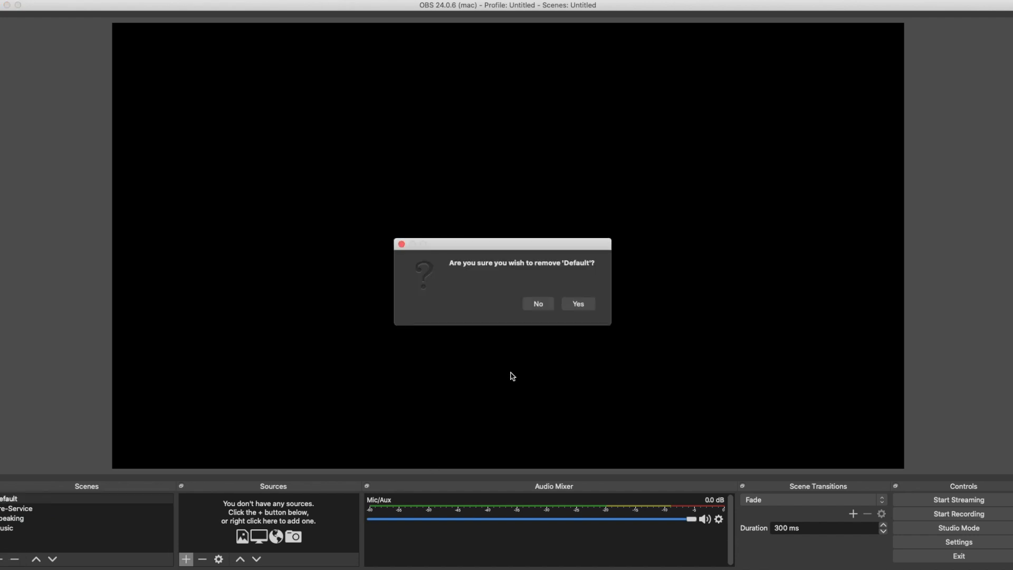
pyautogui.click(570, 304)
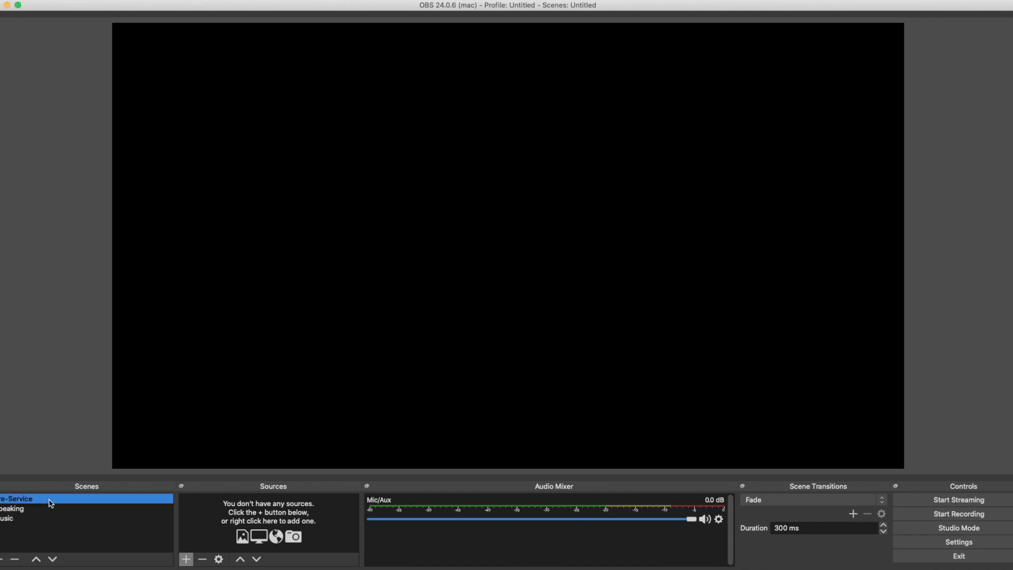
# Add a new Display Capture source named Projector to the Pre-Service scene
pyautogui.click(186, 558)
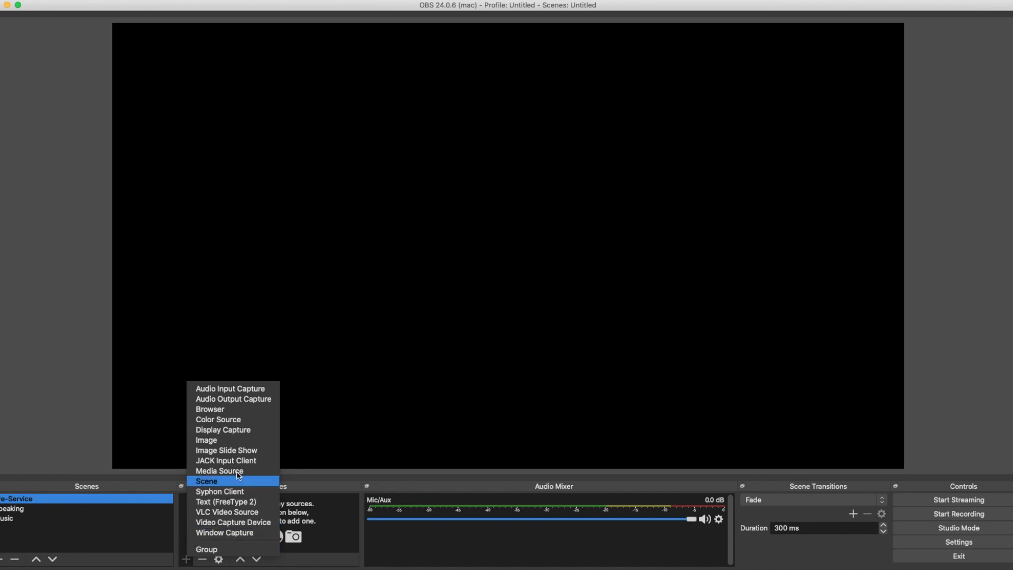
pyautogui.click(235, 433)
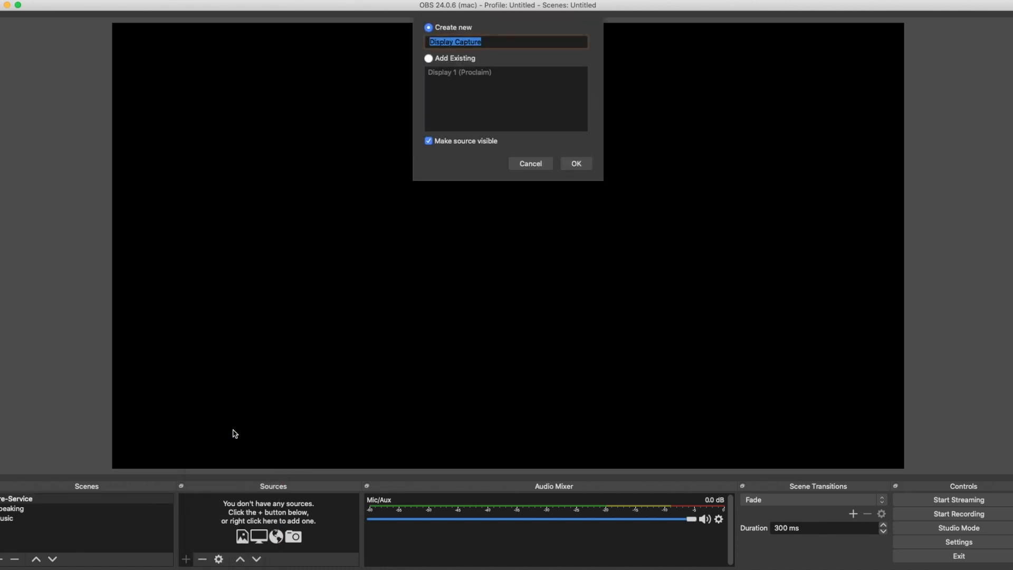
pyautogui.write('Projector')
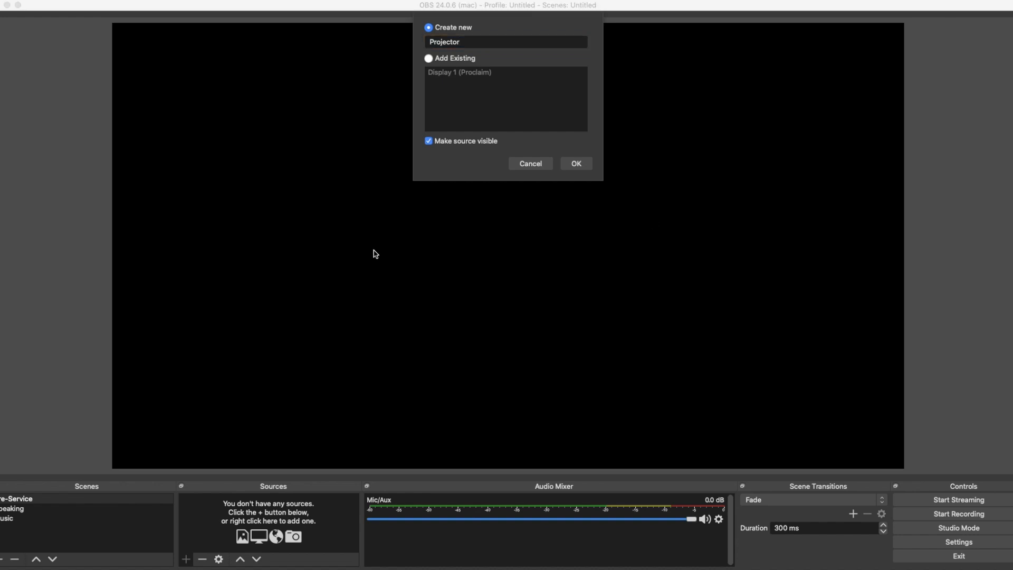
pyautogui.click(577, 164)
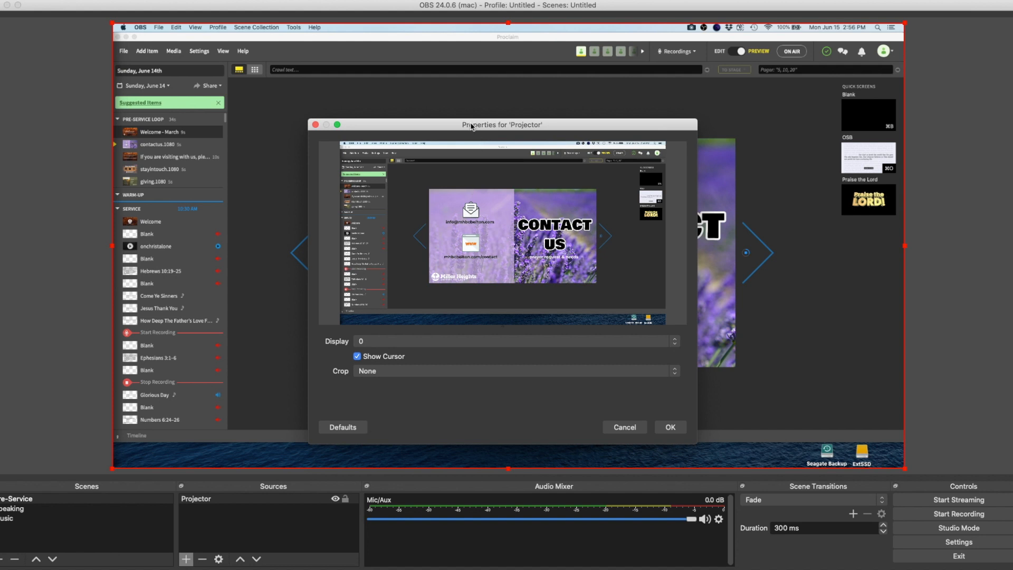
# Set the Projector source to capture display 0 and accept its properties
pyautogui.moveTo(473, 125); pyautogui.dragTo(472, 140)
pyautogui.click(441, 359)
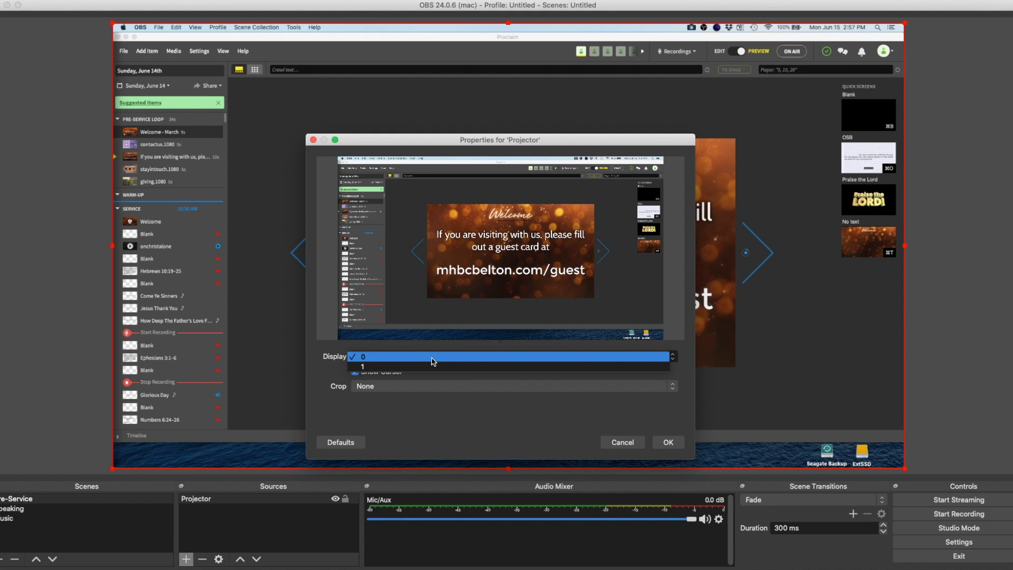
pyautogui.click(432, 358)
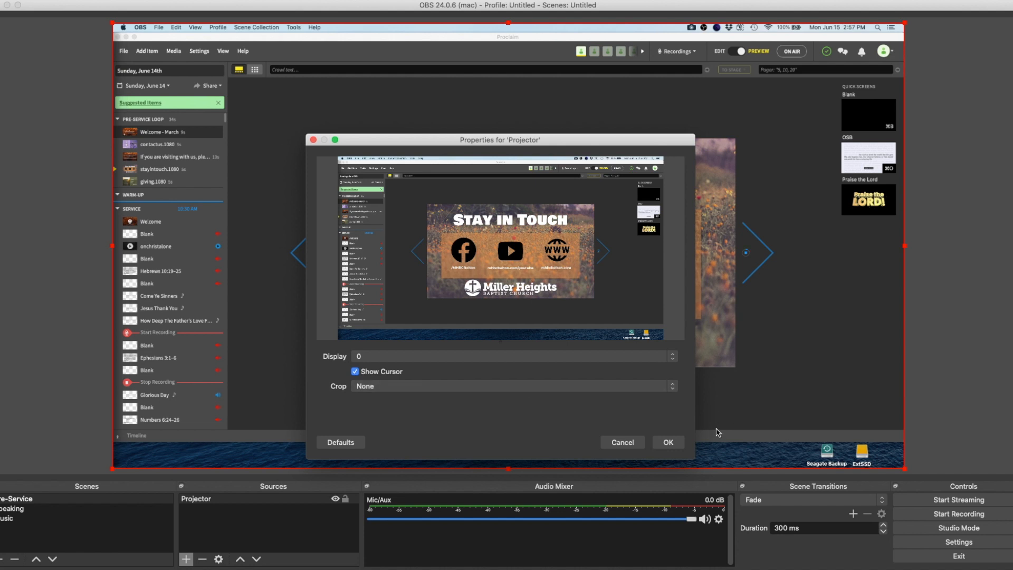
pyautogui.click(669, 442)
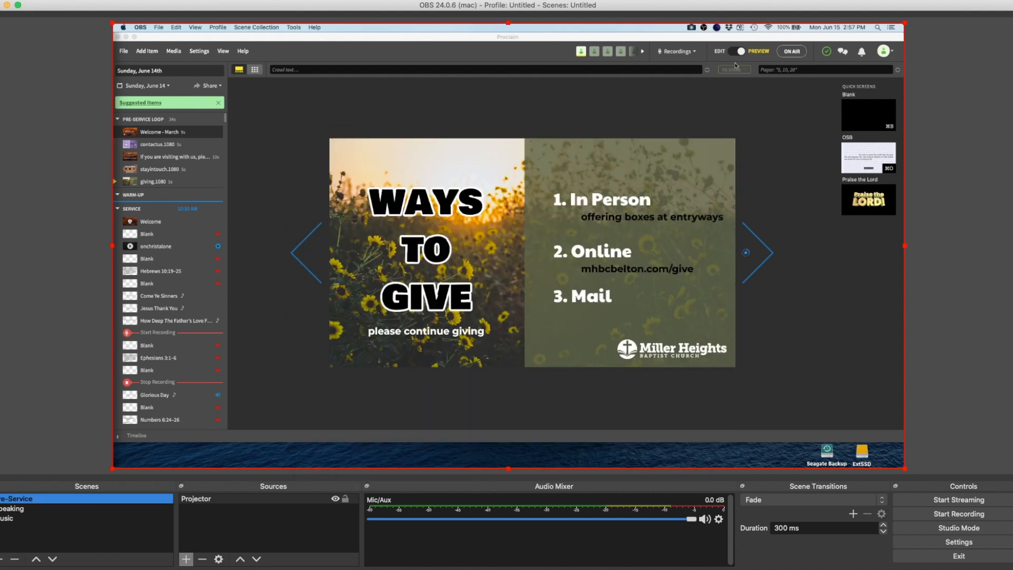
pyautogui.click(801, 54)
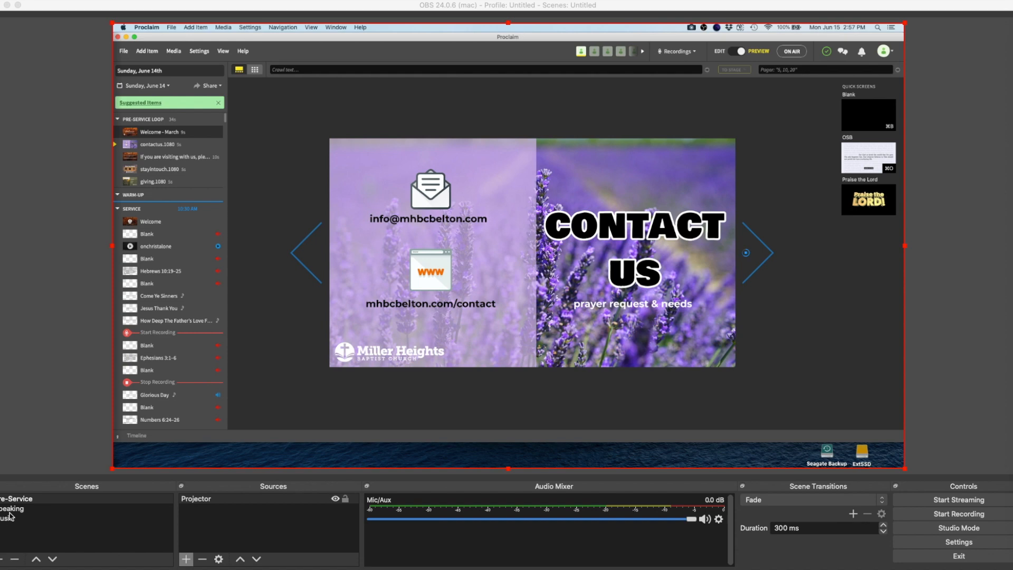
# Add a new Video Capture Device source named Main Camera to the Speaking scene
pyautogui.click(9, 509)
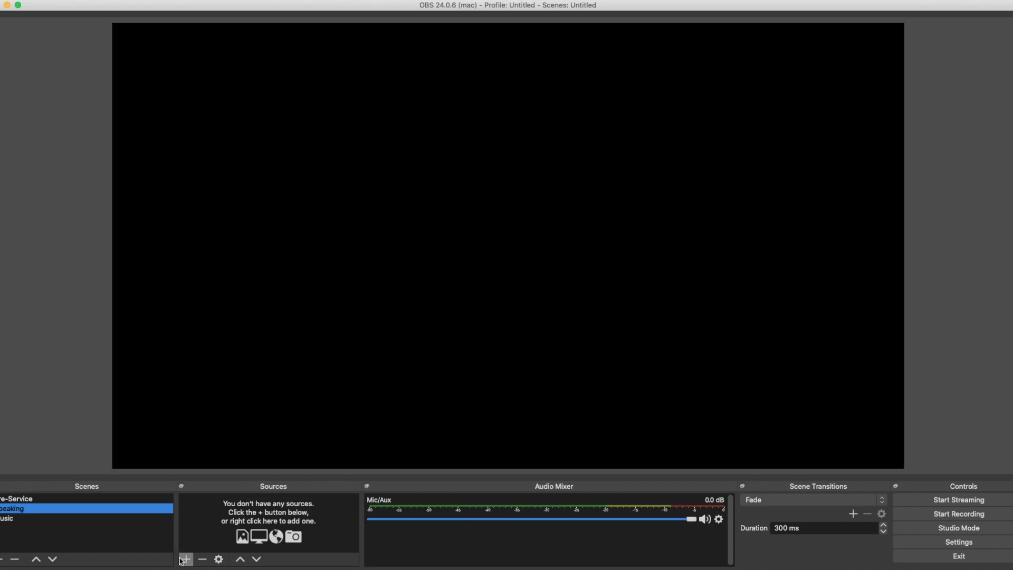
pyautogui.click(186, 559)
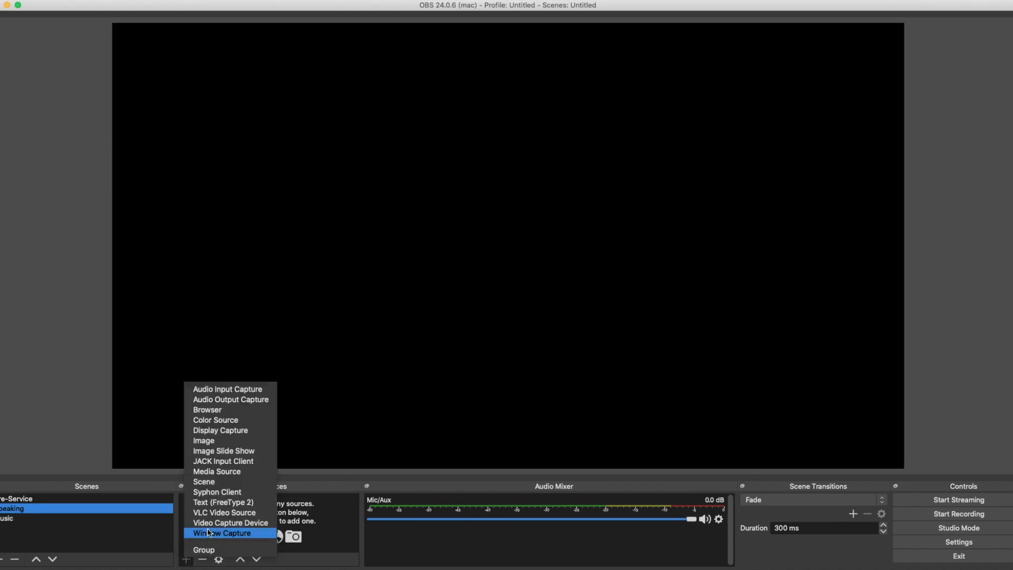
pyautogui.click(230, 522)
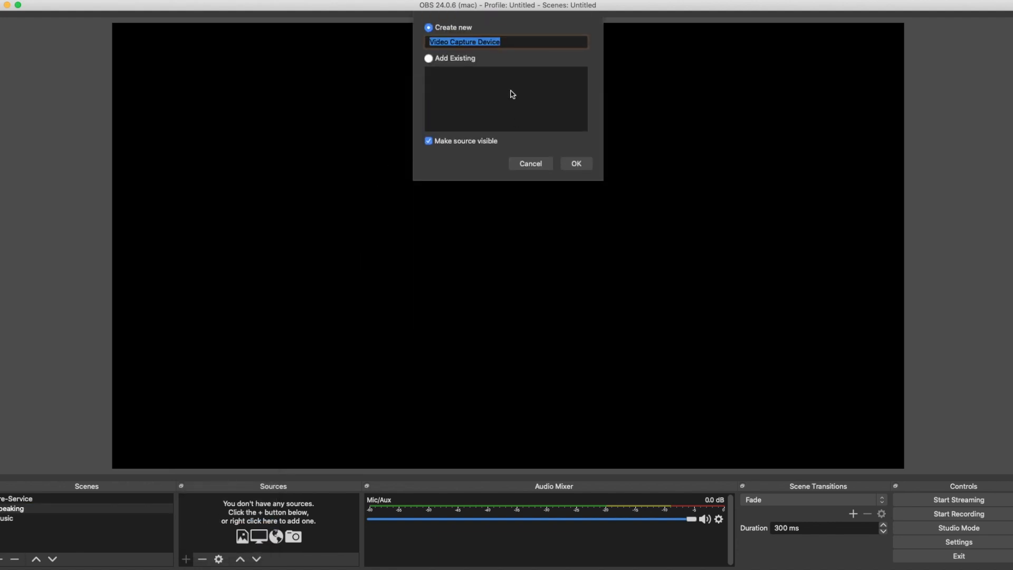
pyautogui.write('Main Camera')
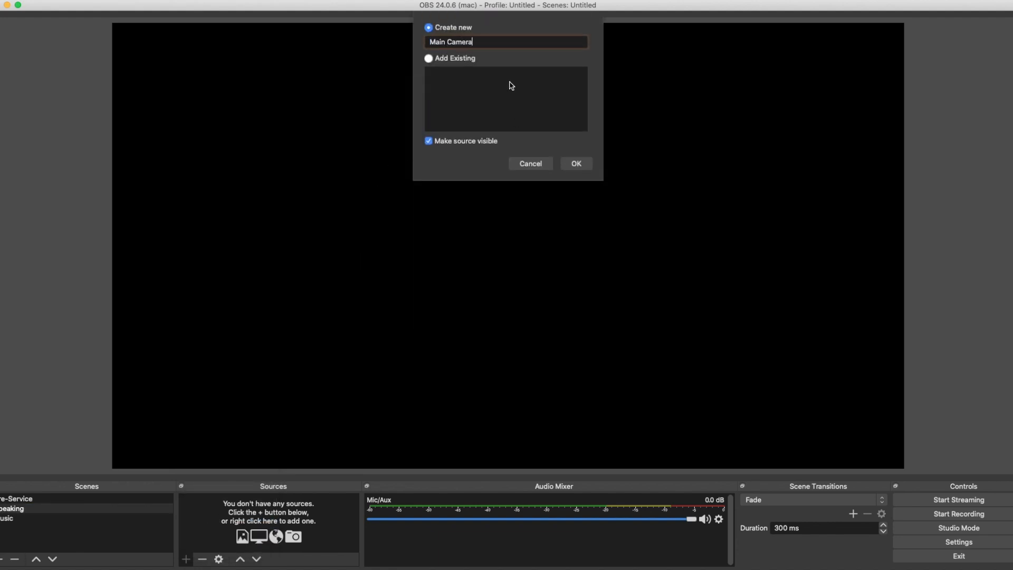
pyautogui.click(577, 165)
# Set the Main Camera device to EpocCam and enlarge its picture to fill the whole canvas
pyautogui.click(489, 340)
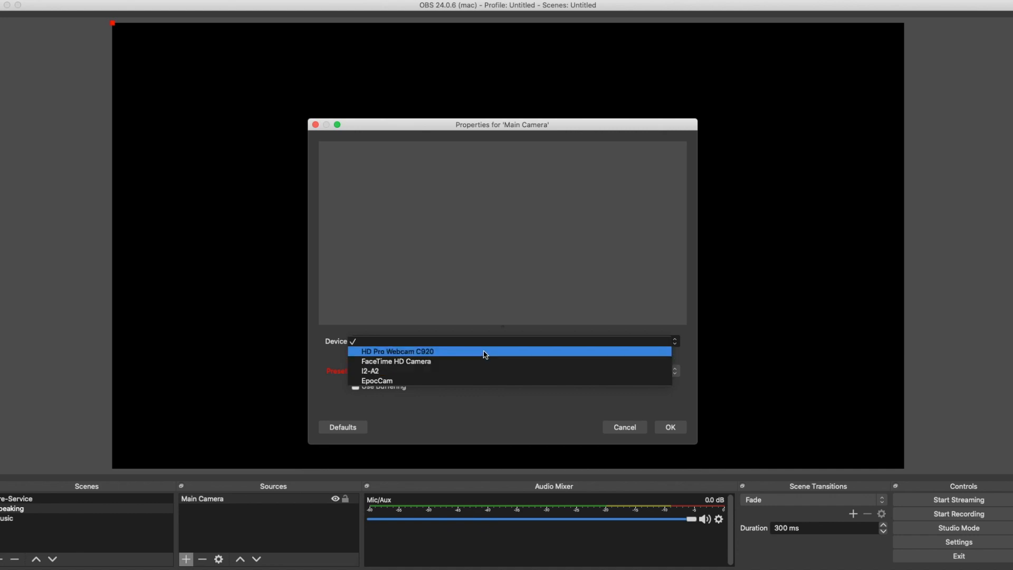
pyautogui.click(475, 380)
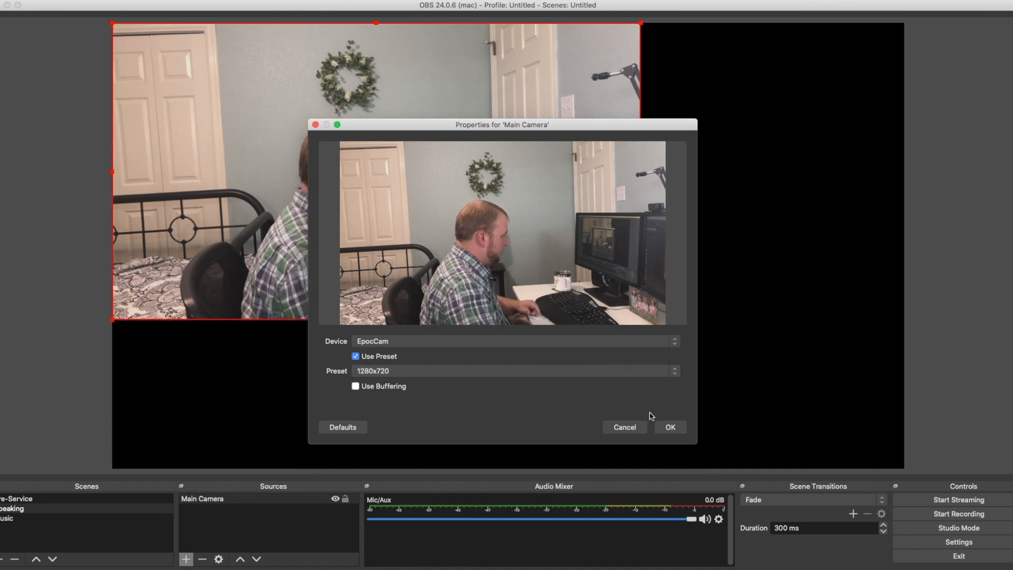
pyautogui.click(670, 428)
pyautogui.moveTo(644, 323); pyautogui.dragTo(904, 473)
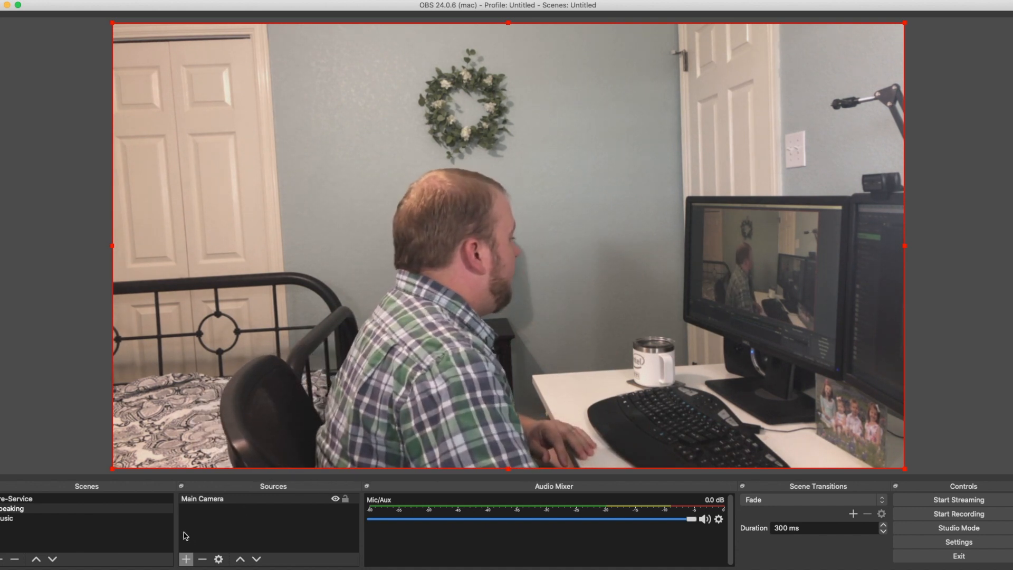
# Add the existing Main Camera source to the Music scene and enlarge it to fill the whole canvas
pyautogui.click(117, 519)
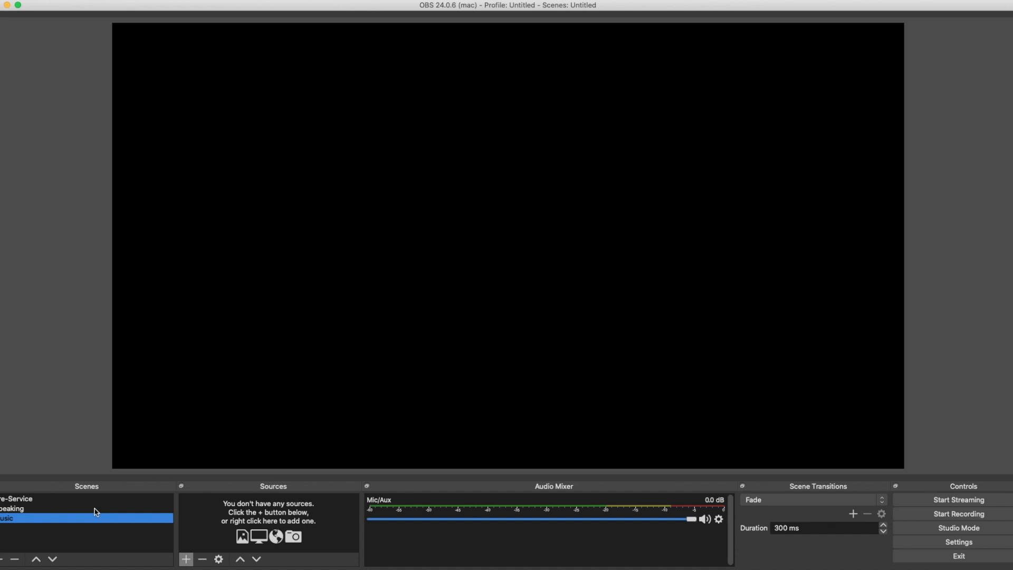
pyautogui.click(188, 560)
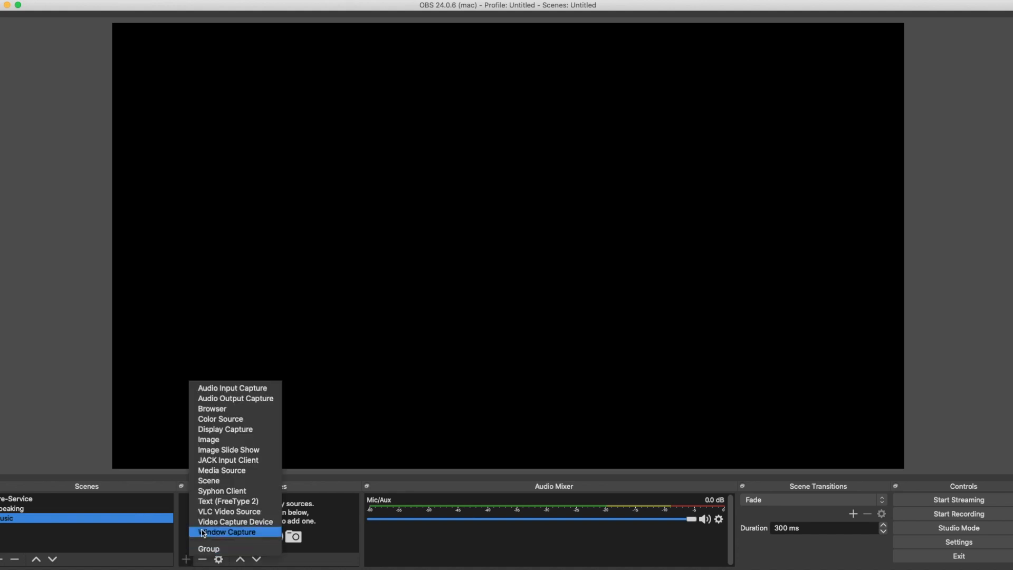
pyautogui.click(227, 521)
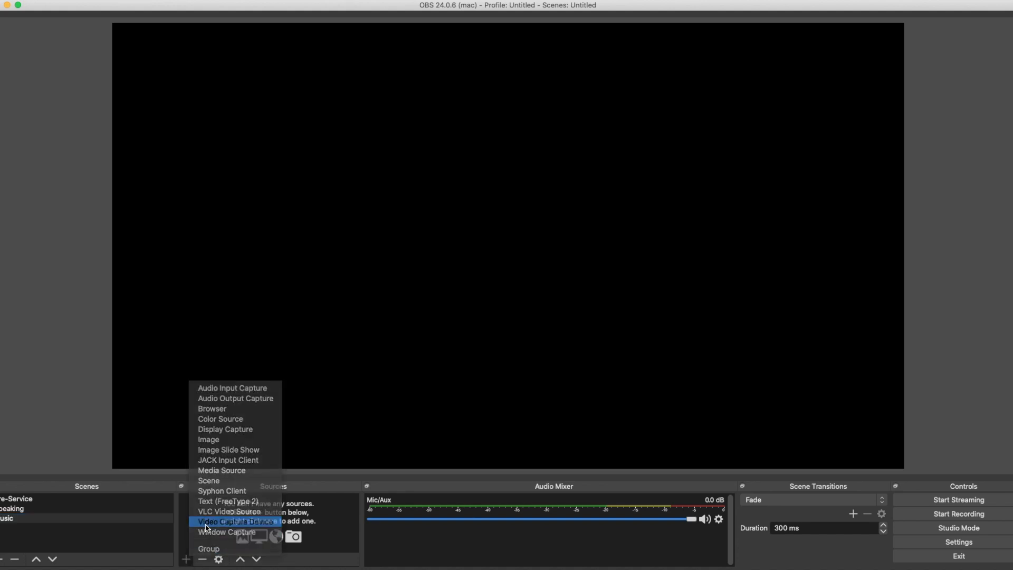
pyautogui.click(456, 59)
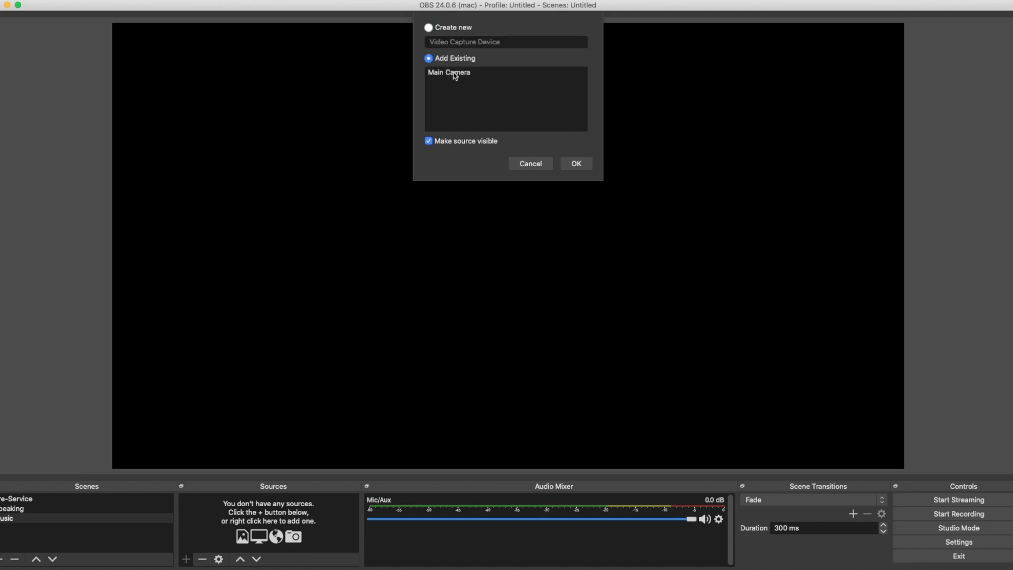
pyautogui.click(452, 73)
pyautogui.click(579, 169)
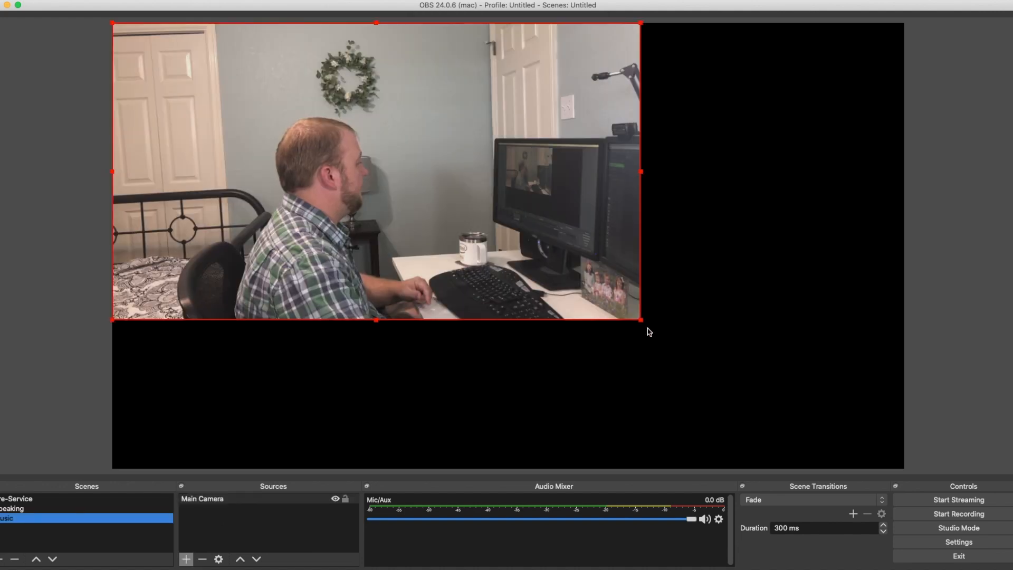
pyautogui.moveTo(643, 322); pyautogui.dragTo(897, 438)
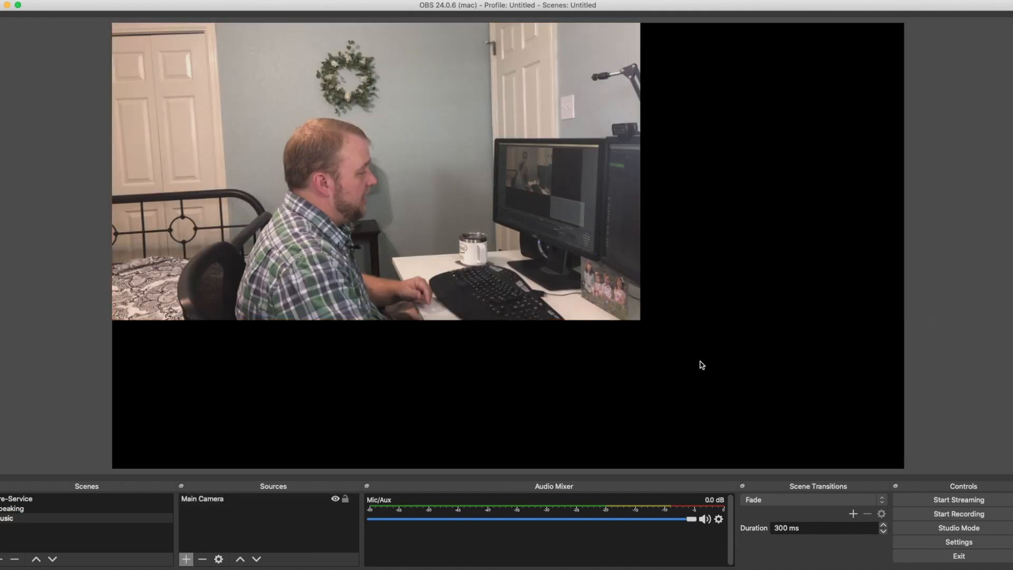
pyautogui.moveTo(638, 322); pyautogui.dragTo(900, 467)
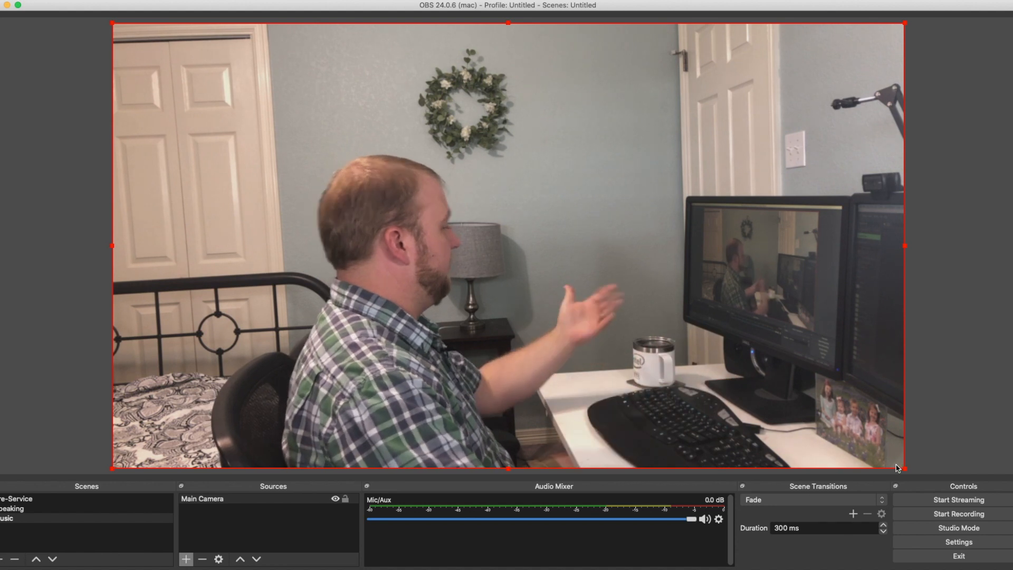
# Add the existing Display Capture source Display 1 (Proclaim) to the Music scene
pyautogui.click(36, 509)
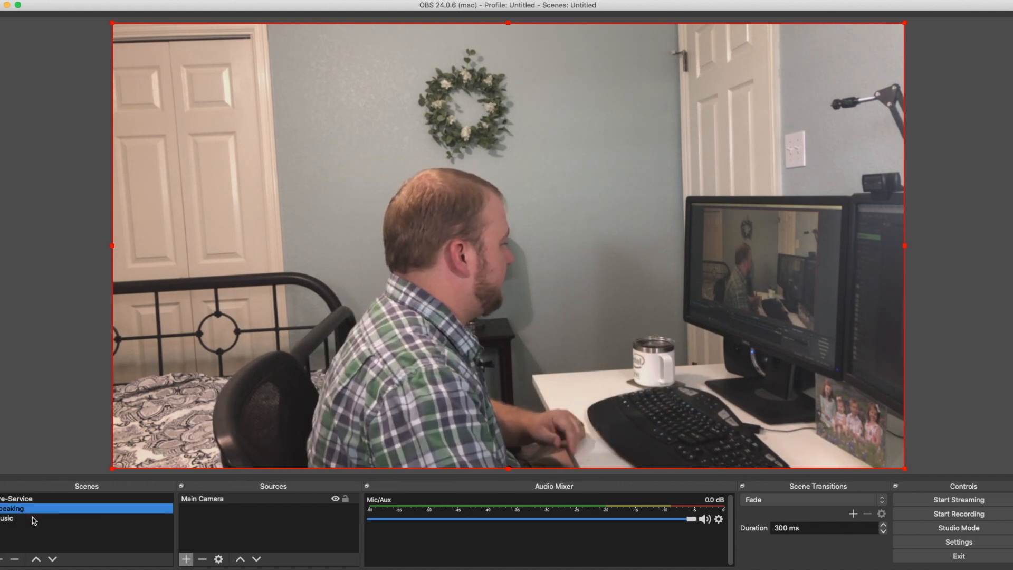
pyautogui.click(40, 519)
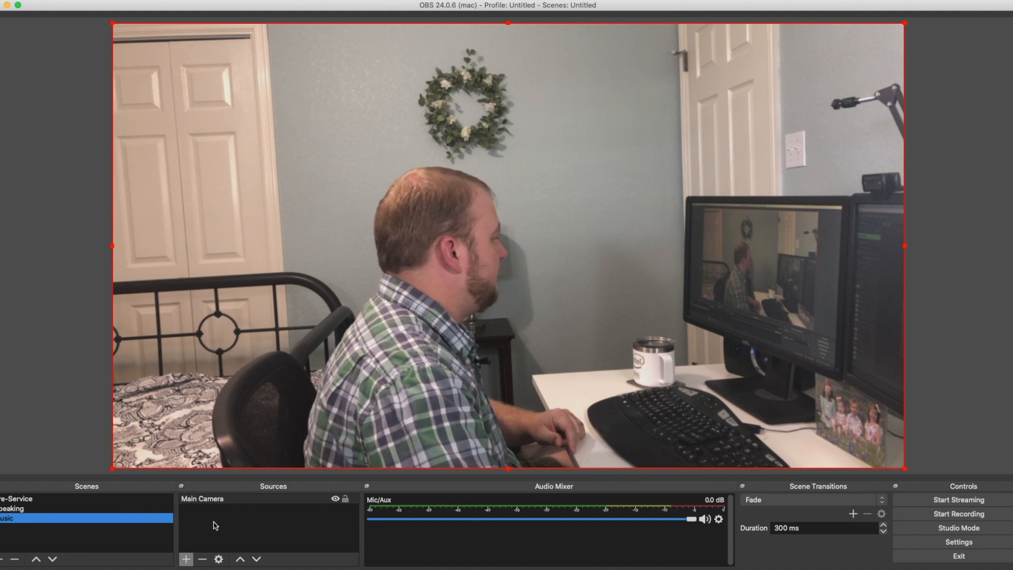
pyautogui.click(187, 559)
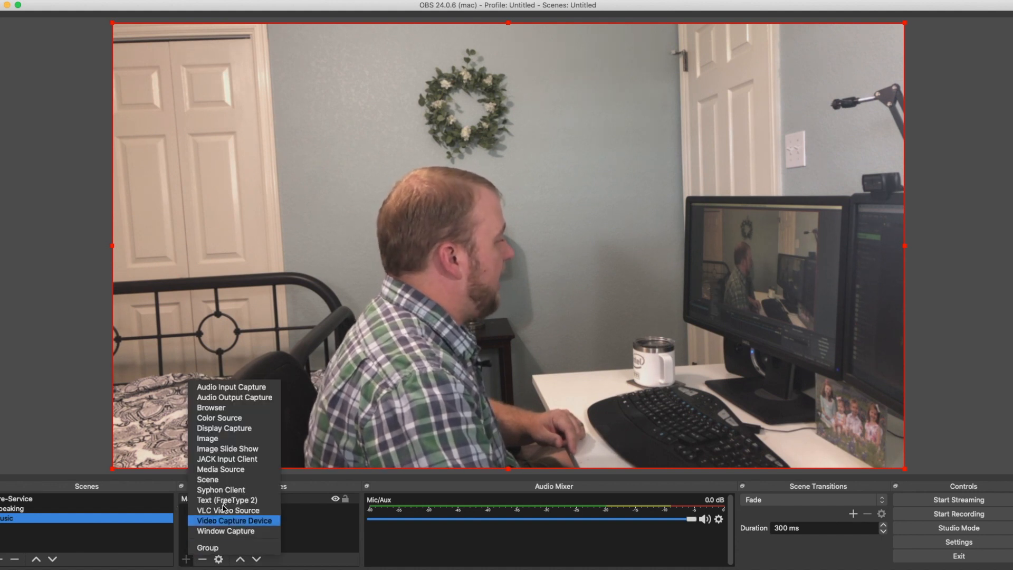
pyautogui.click(228, 428)
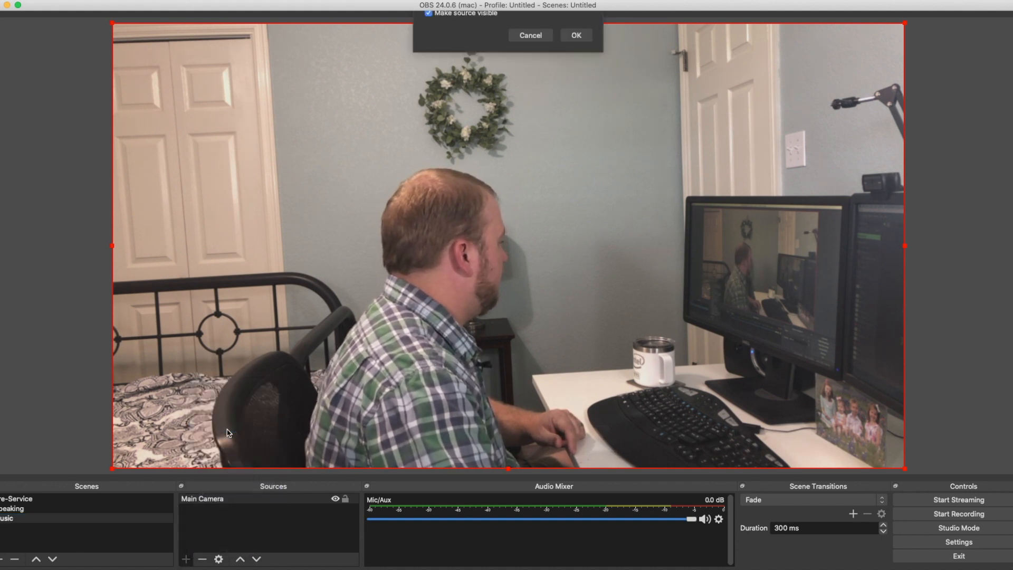
pyautogui.click(454, 61)
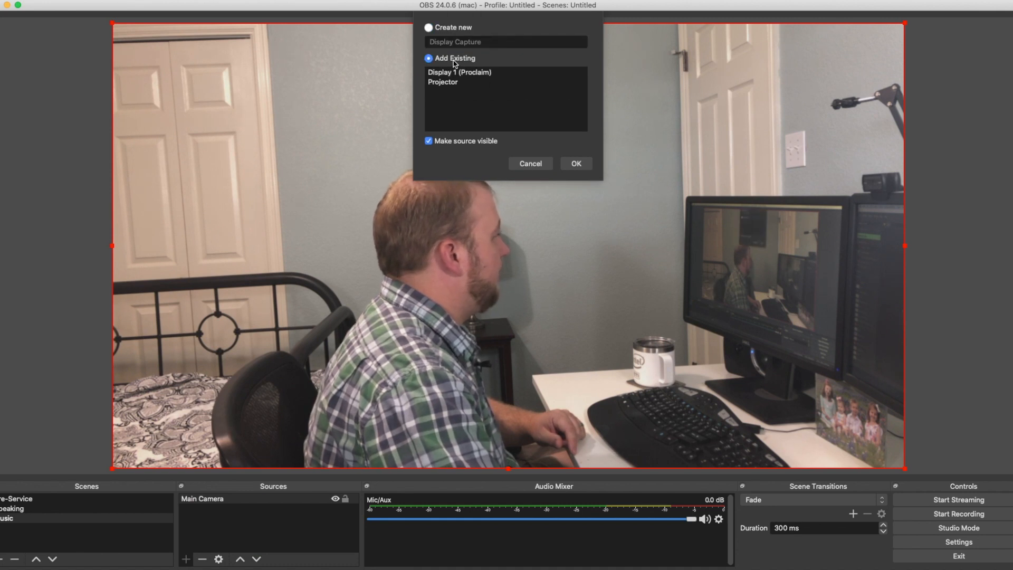
pyautogui.click(447, 82)
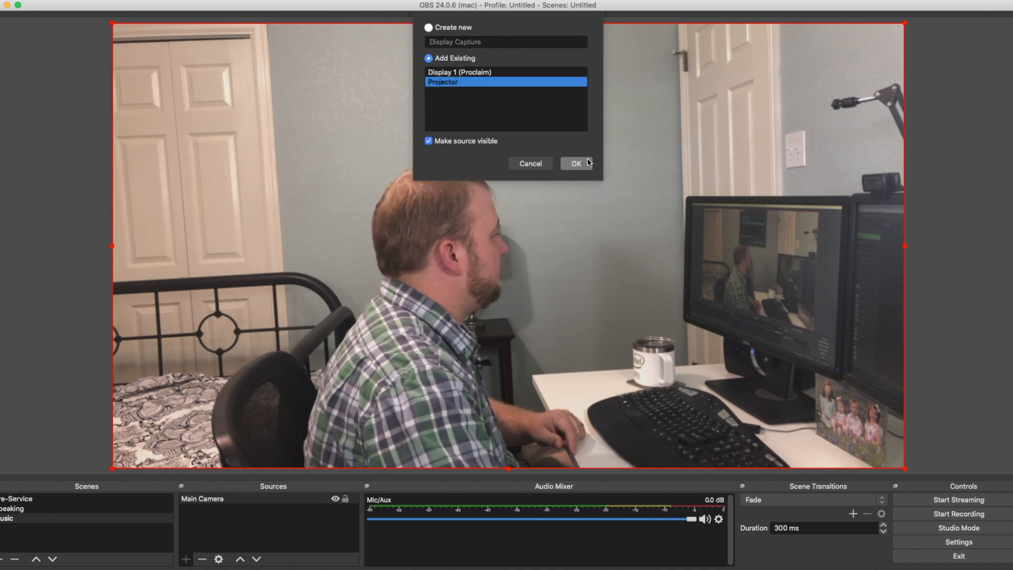
pyautogui.click(466, 72)
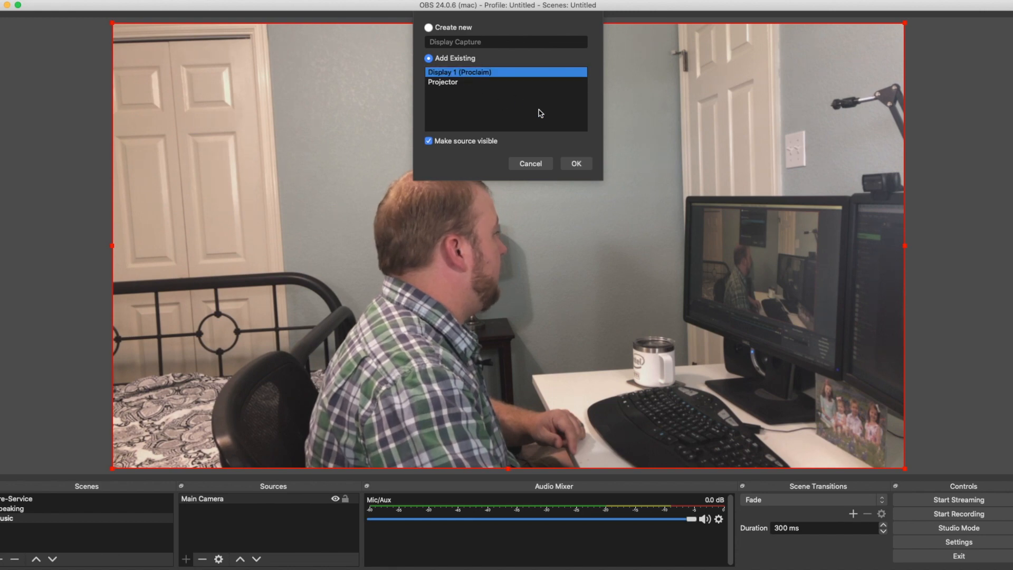
pyautogui.click(575, 164)
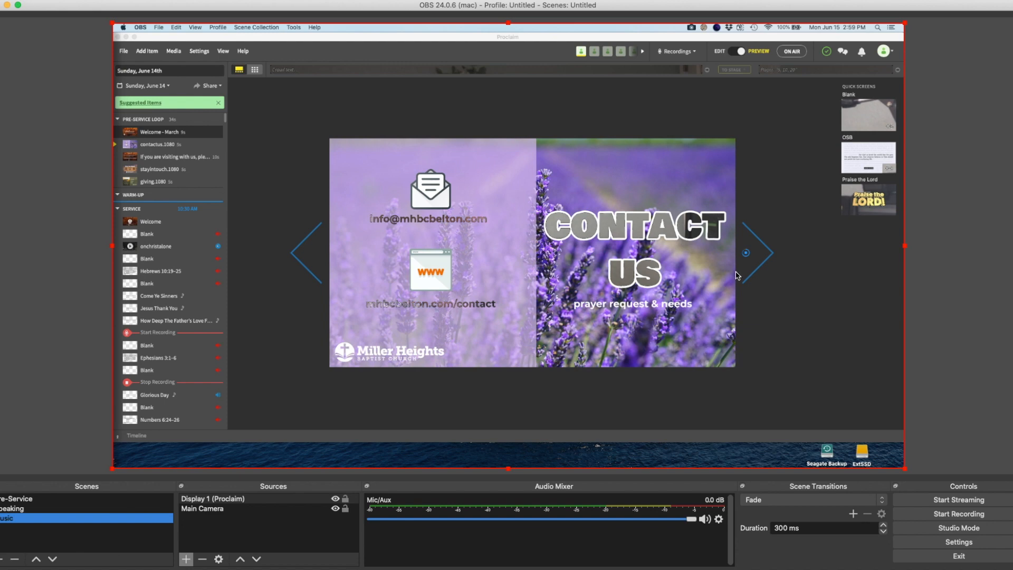
# Remove the existing Color Key filter from the Display 1 (Proclaim) source
pyautogui.rightClick(234, 503)
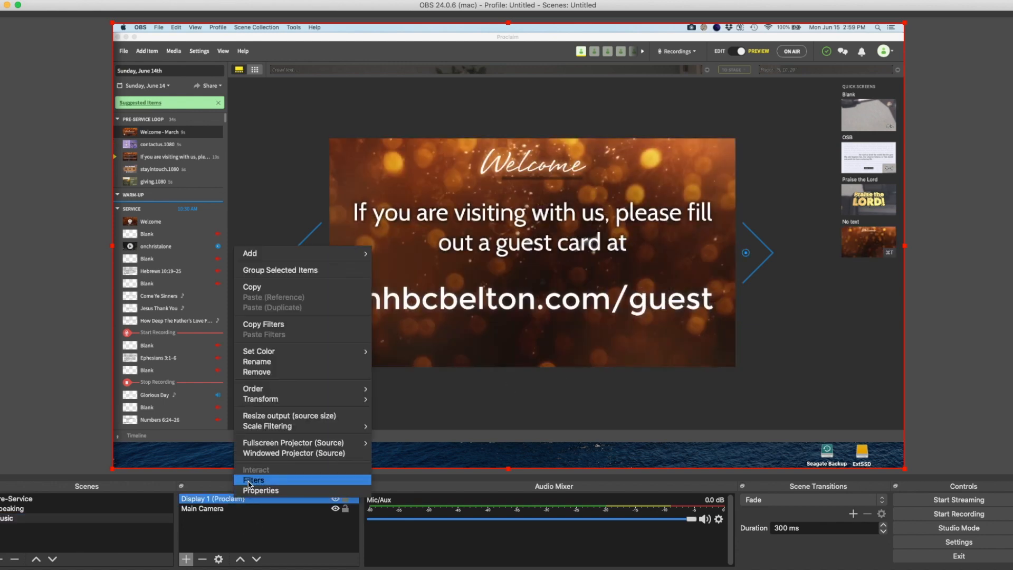
pyautogui.click(254, 479)
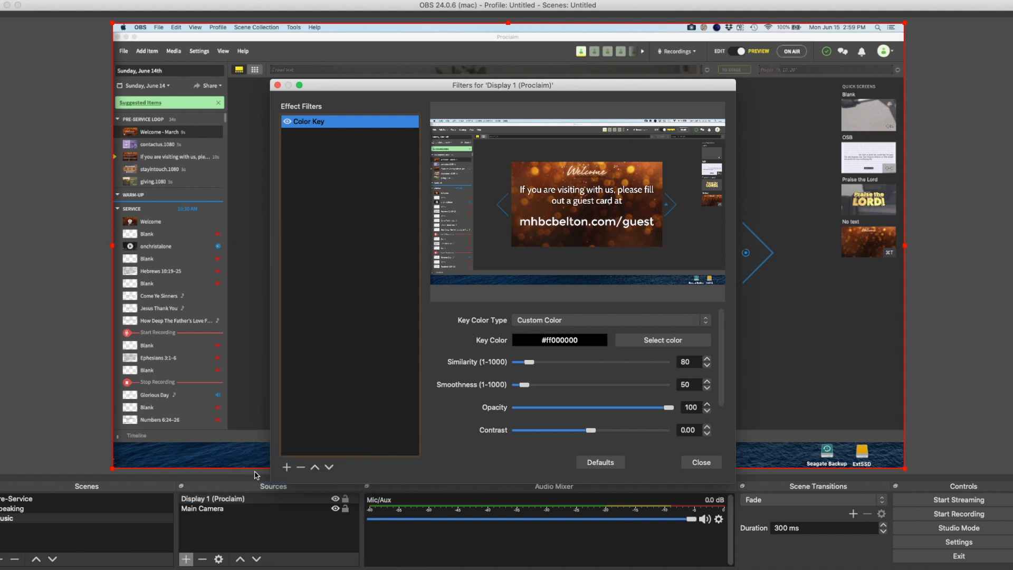
pyautogui.click(304, 469)
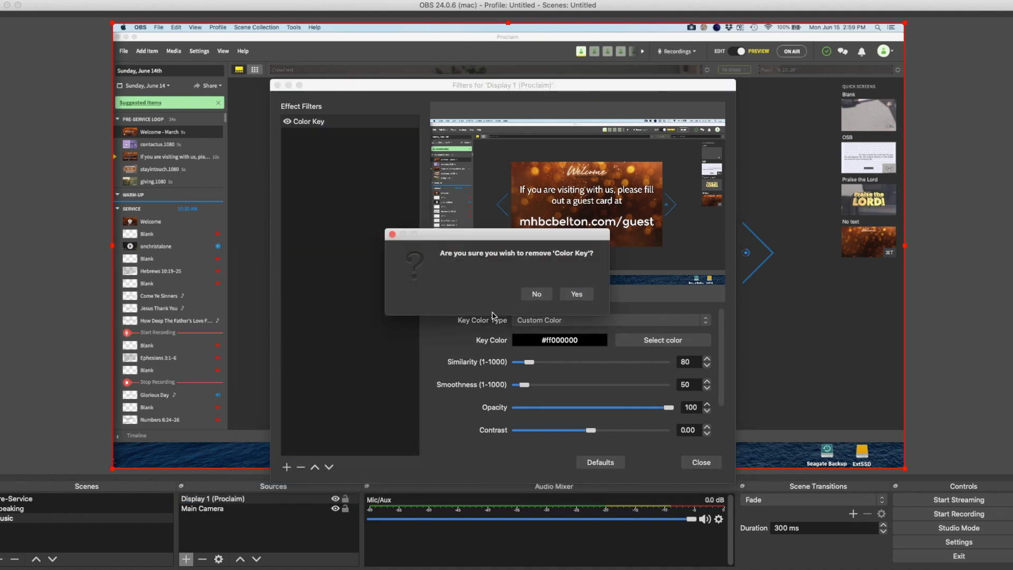
pyautogui.click(583, 295)
# Add a Color Key filter named "Color Key - Black" to the Display 1 (Proclaim) source
pyautogui.click(286, 466)
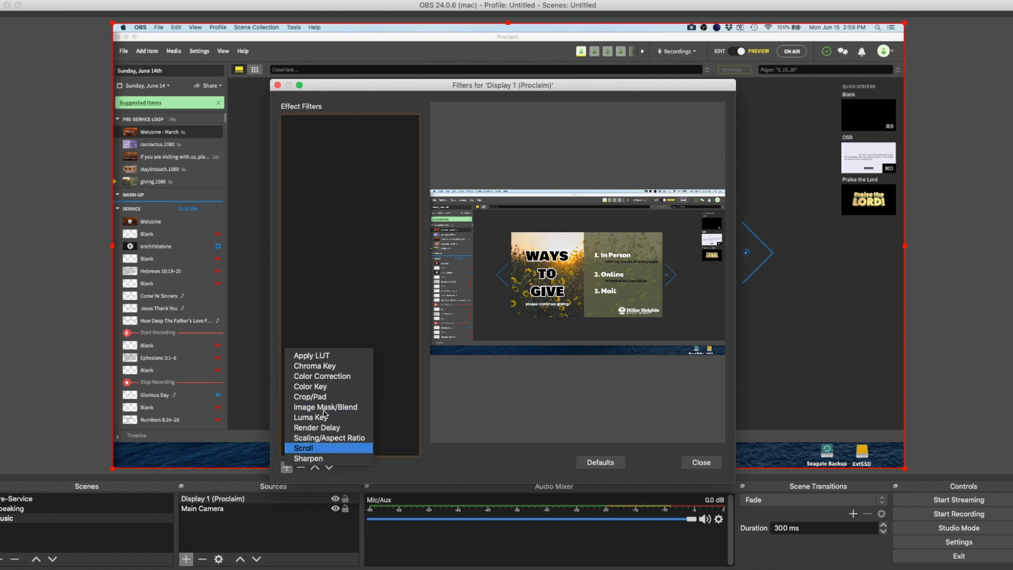
pyautogui.click(320, 386)
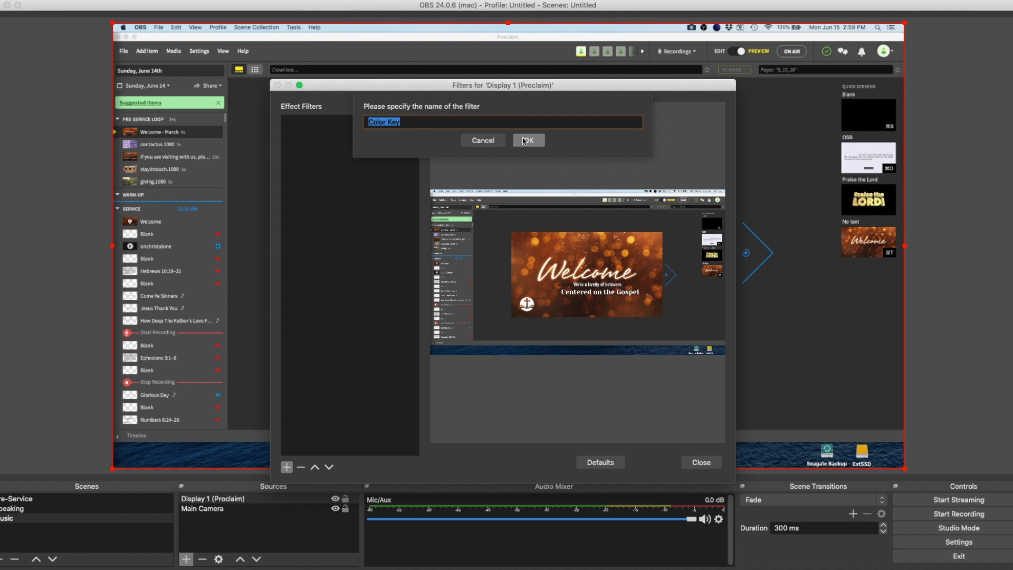
pyautogui.press('Right')
pyautogui.click(524, 140)
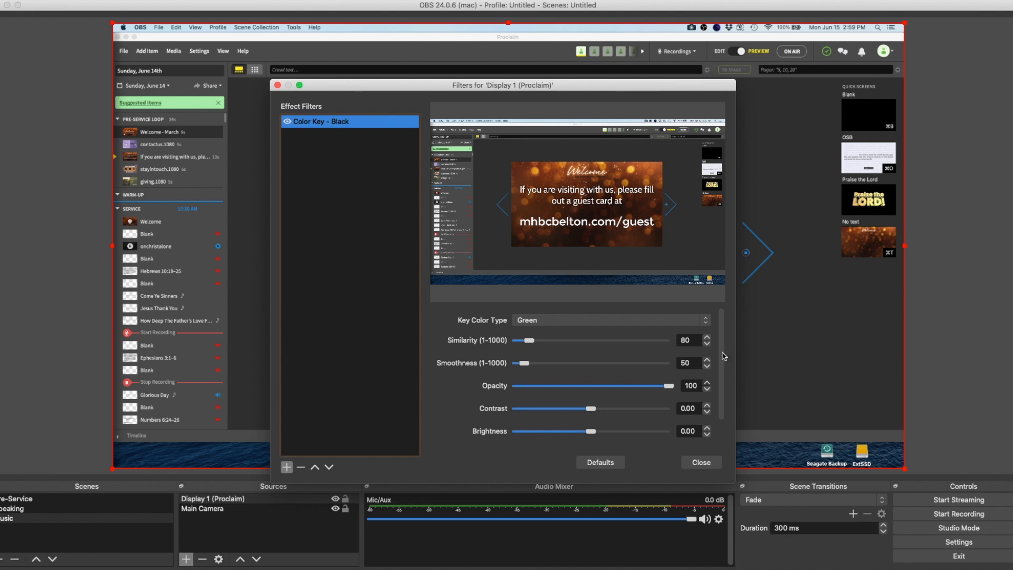
# Set the filter's key color type to Custom Color with black (#ff000000) as the key color, and close the filters
pyautogui.click(705, 321)
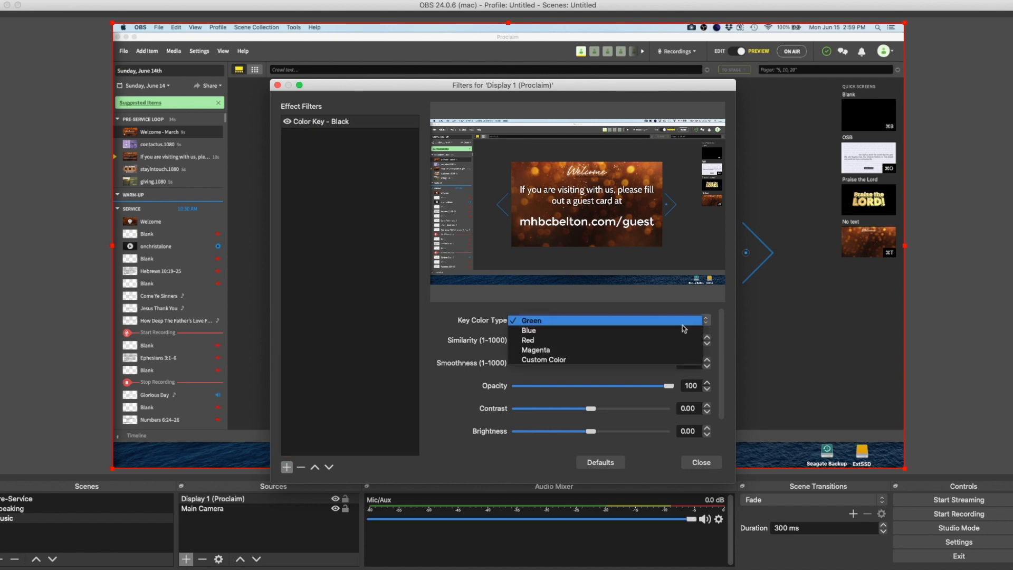
pyautogui.click(596, 359)
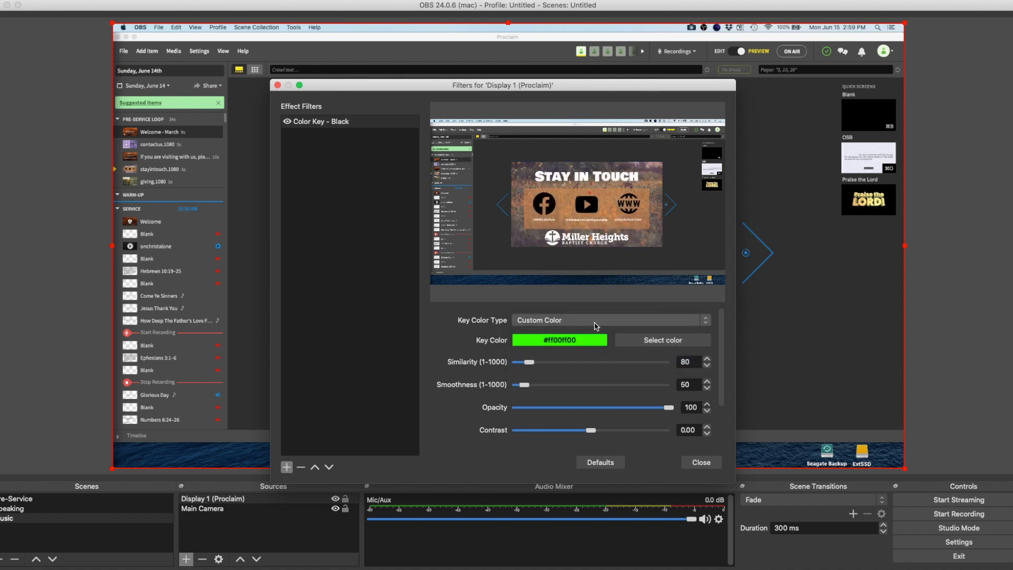
pyautogui.click(643, 342)
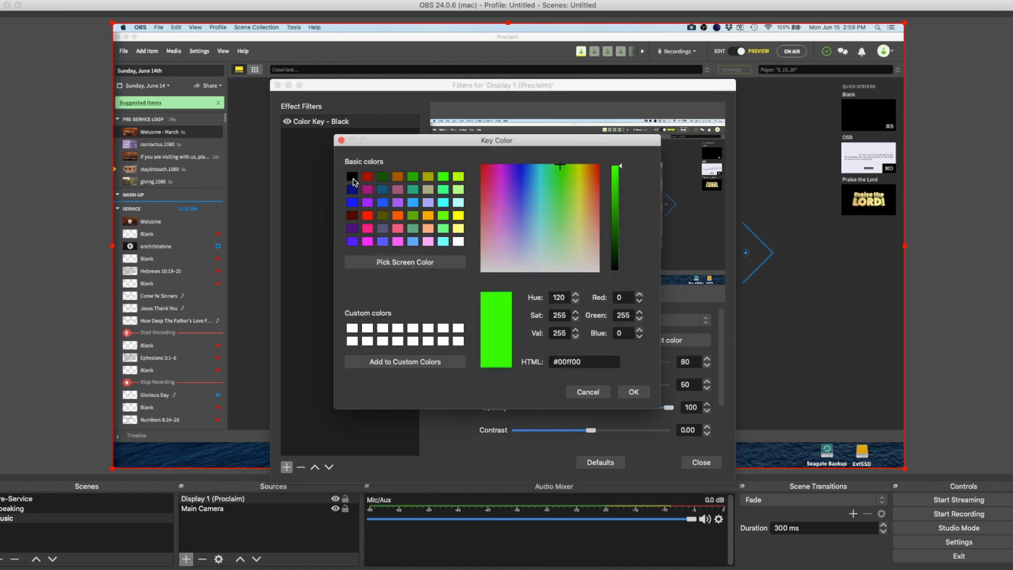
pyautogui.click(352, 179)
pyautogui.click(634, 392)
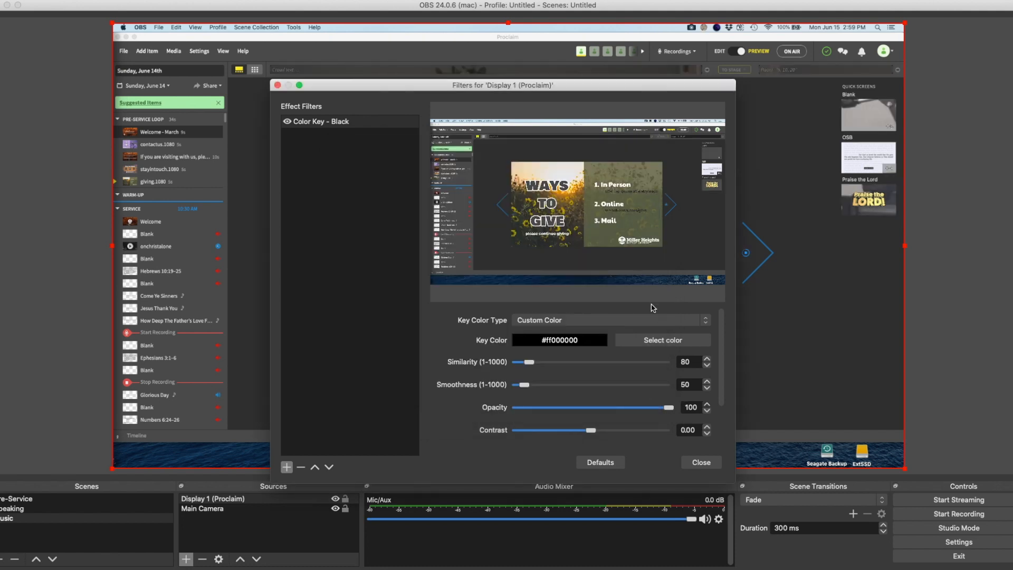
pyautogui.scroll(-3, 559, 401)
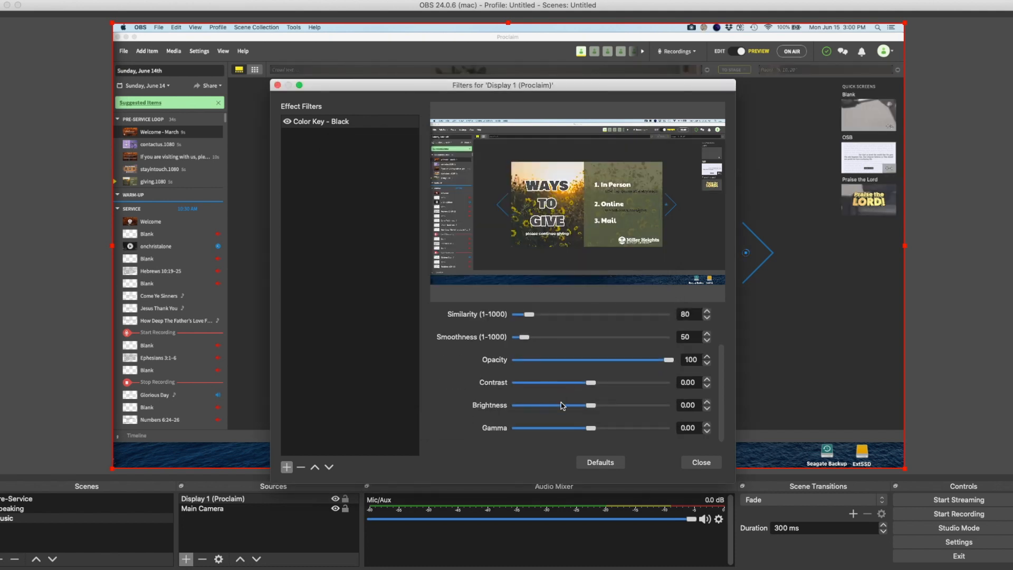
pyautogui.scroll(3, 566, 371)
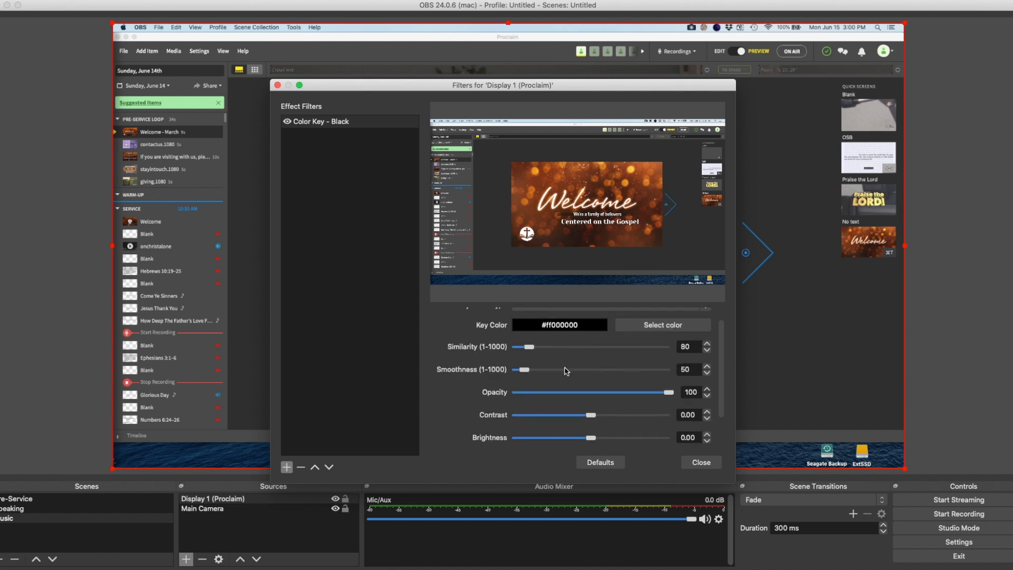
pyautogui.scroll(-2, 566, 371)
pyautogui.scroll(2, 566, 370)
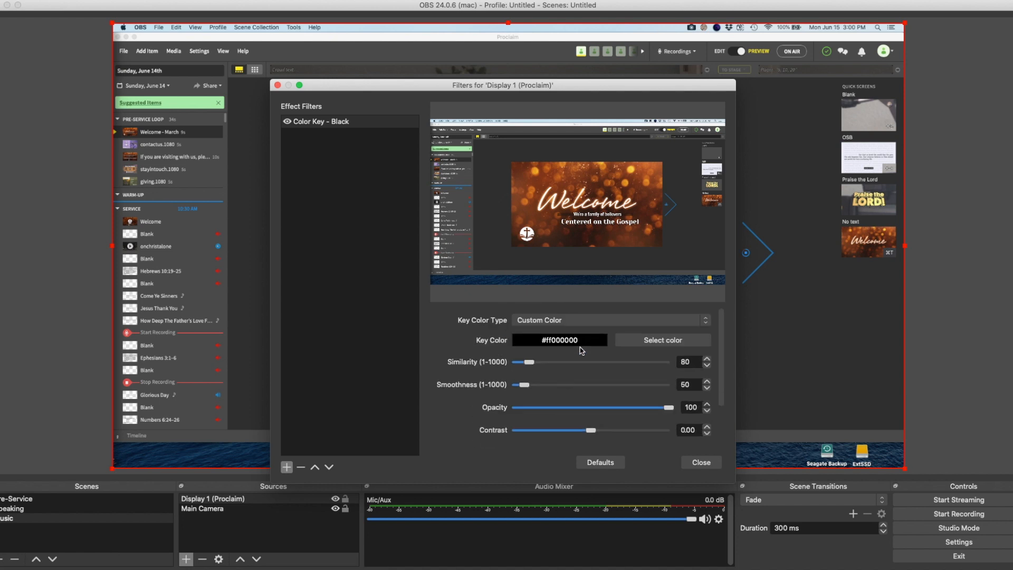
pyautogui.click(701, 462)
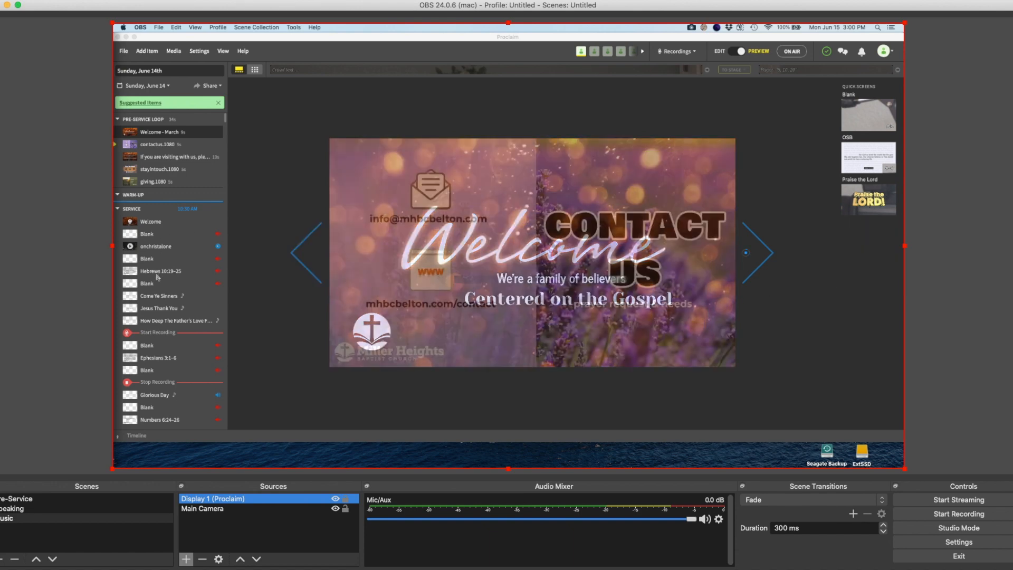
# Switch to Proclaim, select the song "Come Ye Sinners" and put the presentation on air
pyautogui.click(157, 295)
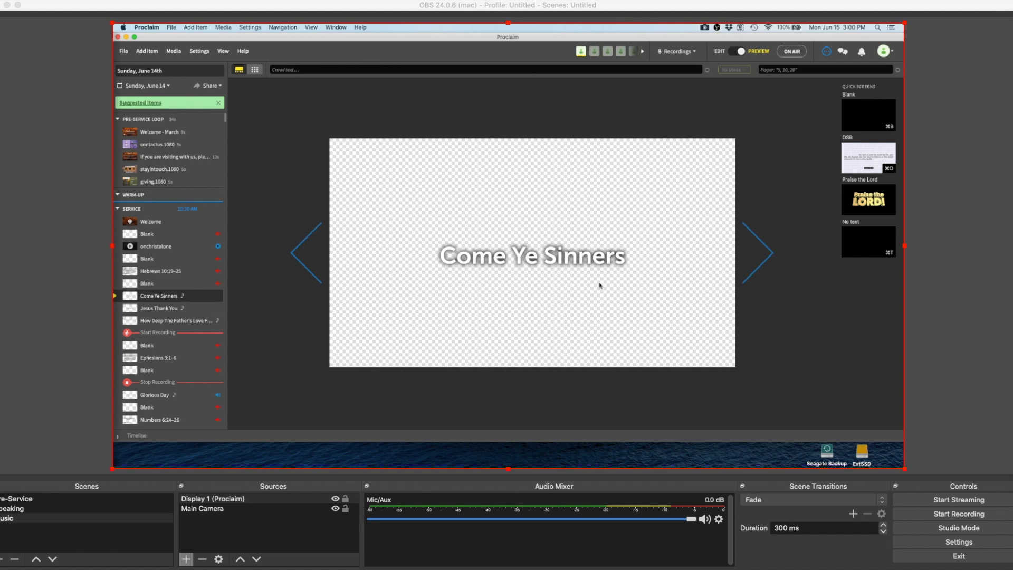
pyautogui.click(792, 51)
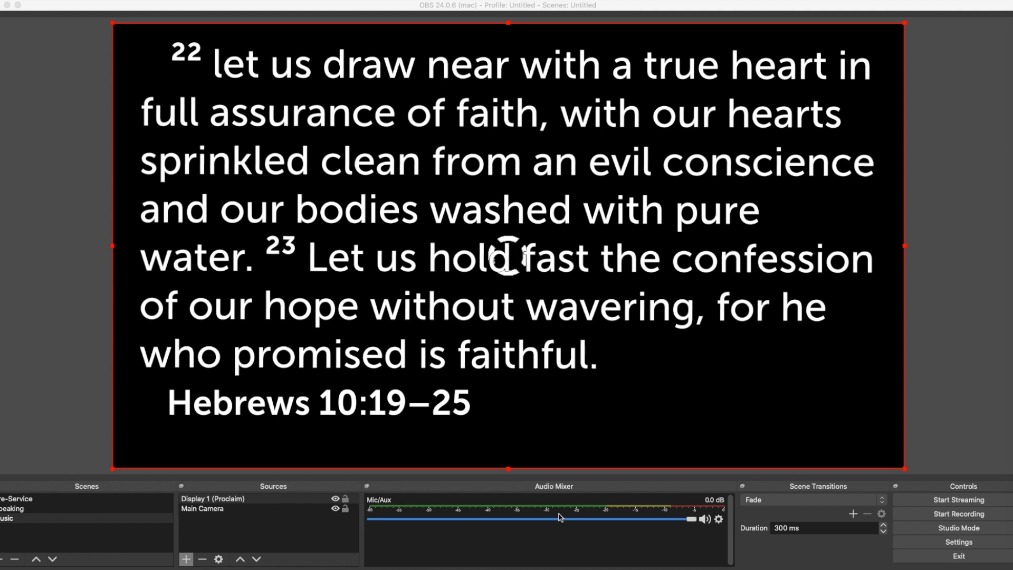
# Switch back to OBS and set the Main Camera source's device to HD Pro Webcam C920
pyautogui.click(246, 509)
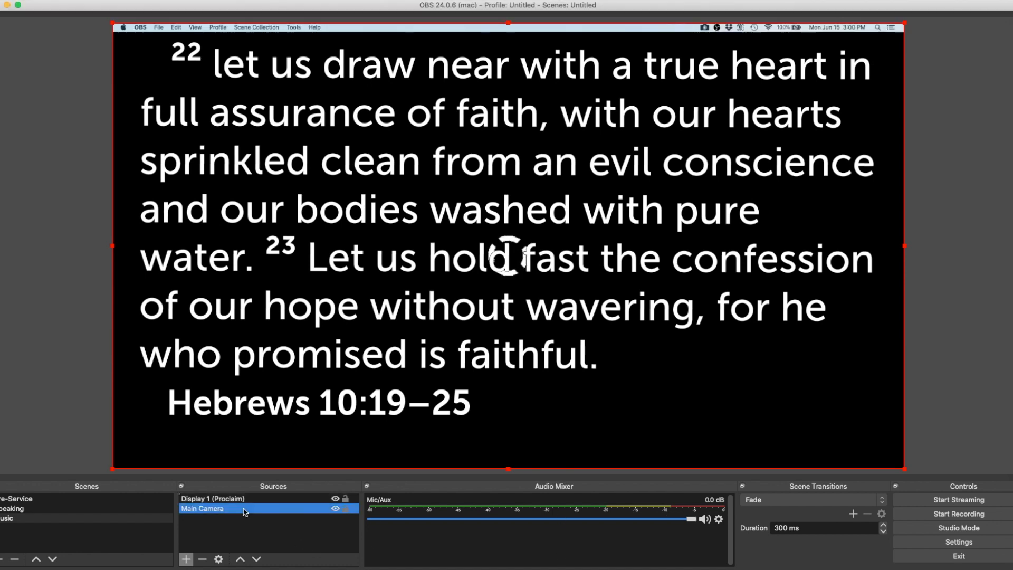
pyautogui.rightClick(245, 509)
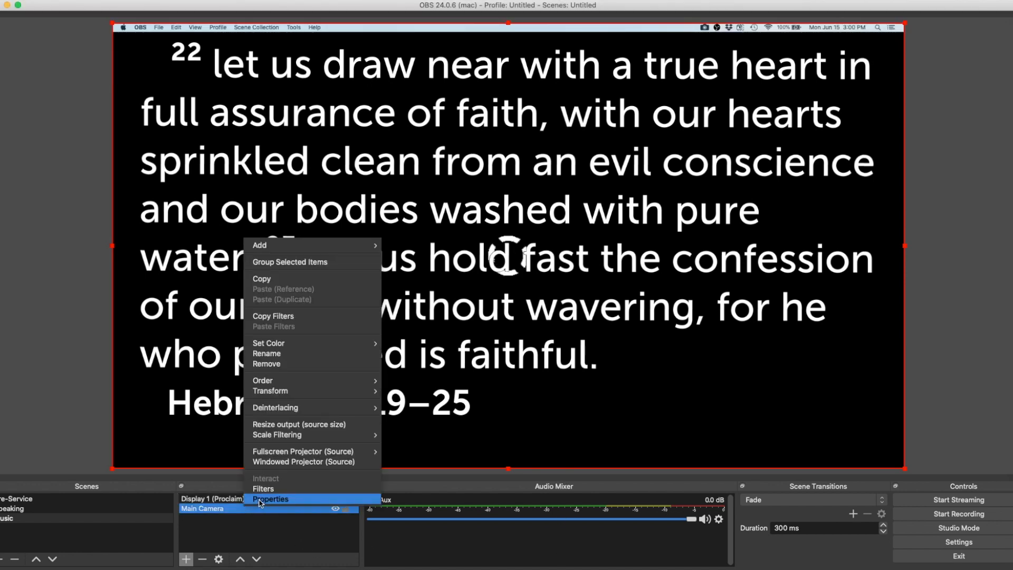
pyautogui.click(261, 499)
pyautogui.click(475, 343)
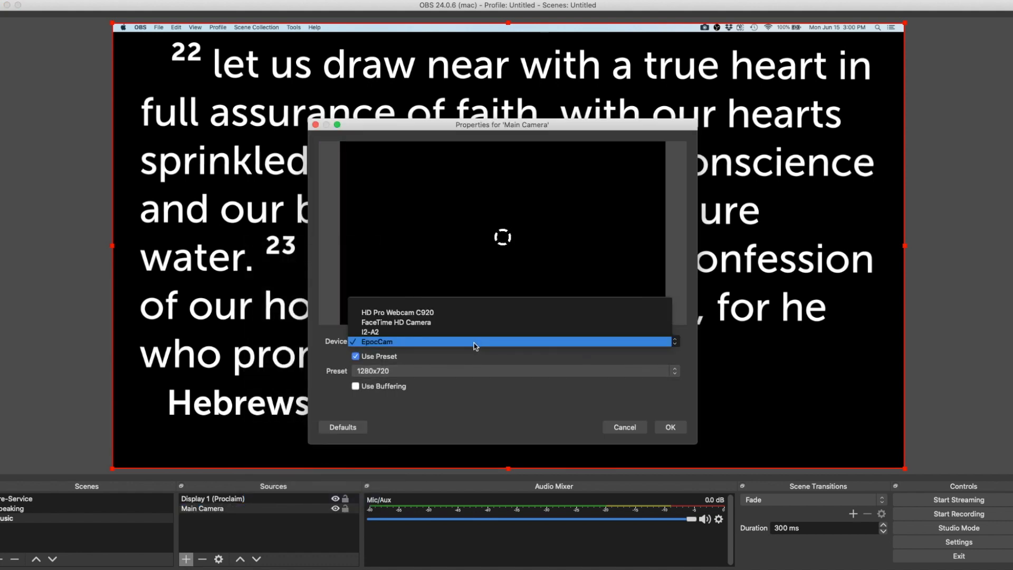
pyautogui.click(473, 333)
pyautogui.click(471, 342)
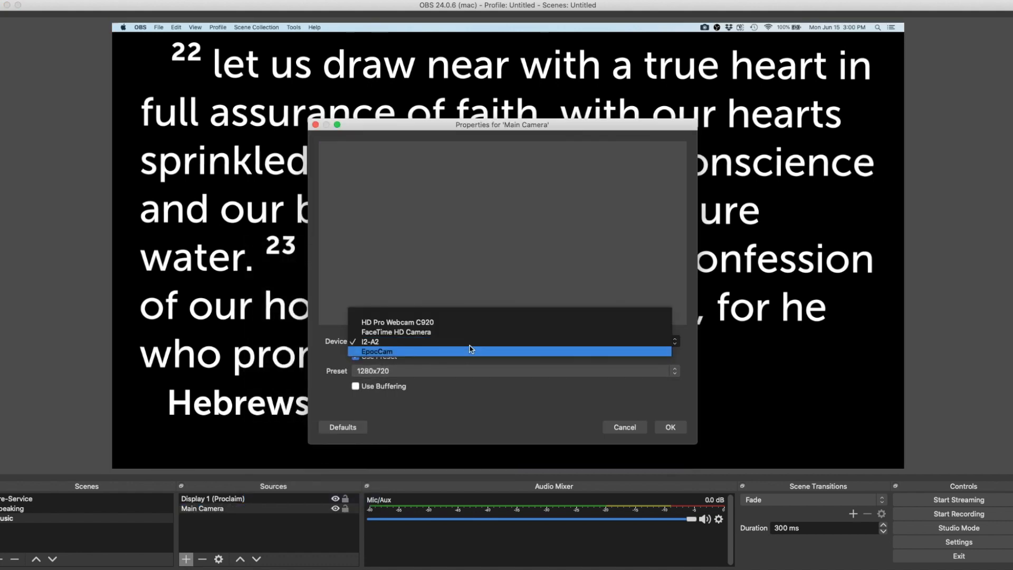
pyautogui.click(471, 331)
pyautogui.click(468, 341)
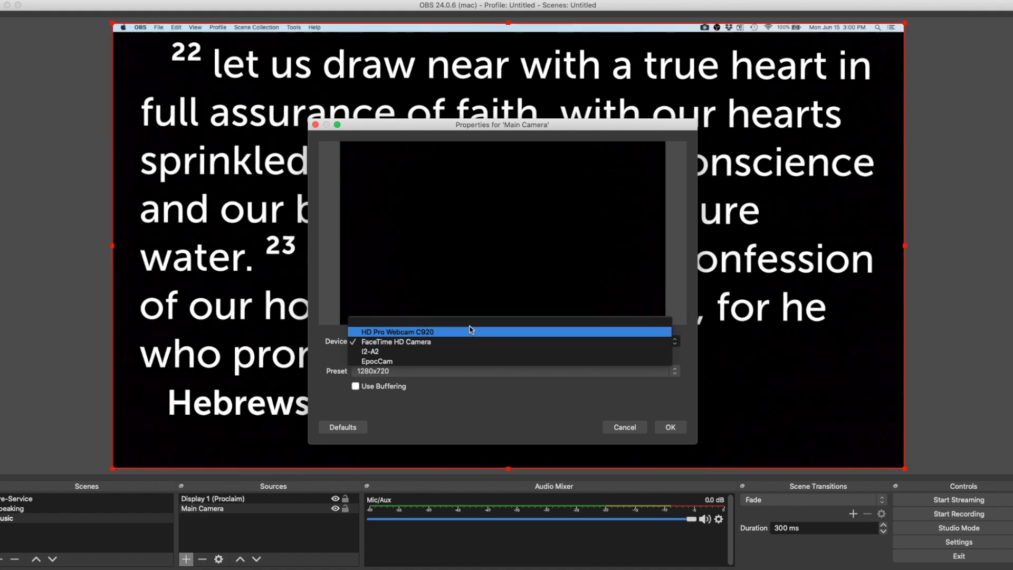
pyautogui.click(469, 331)
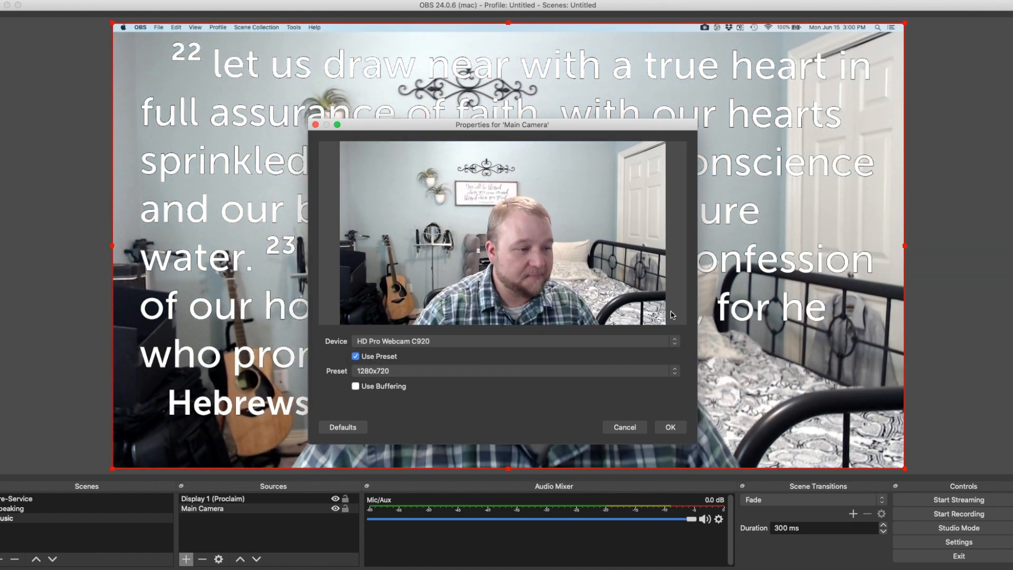
pyautogui.click(669, 428)
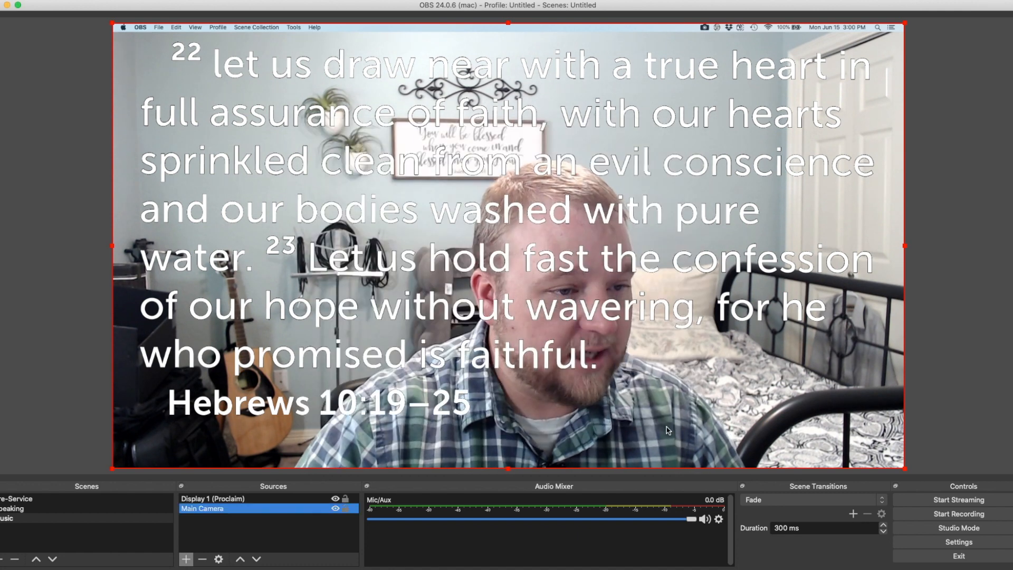
# Switch to Proclaim and advance the on-air slides to the "Come Ye Sinners" title
pyautogui.click(342, 187)
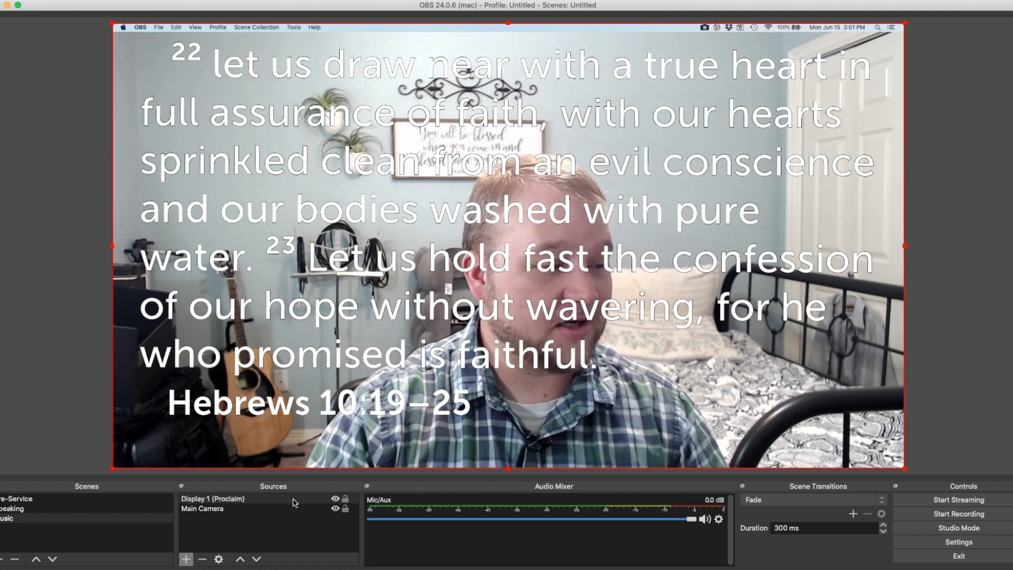
pyautogui.click(495, 295)
pyautogui.press('Right')
pyautogui.press('Right')
pyautogui.press('Right')
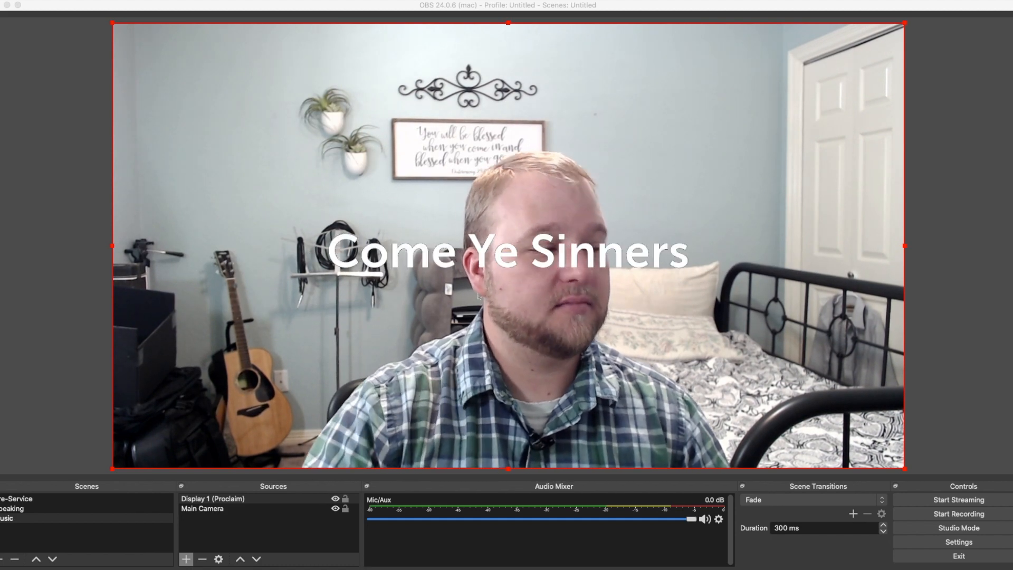
# Shrink the Proclaim display overlay in the Music scene and place it at the lower centre so the lyrics sit near the canvas bottom
pyautogui.click(417, 114)
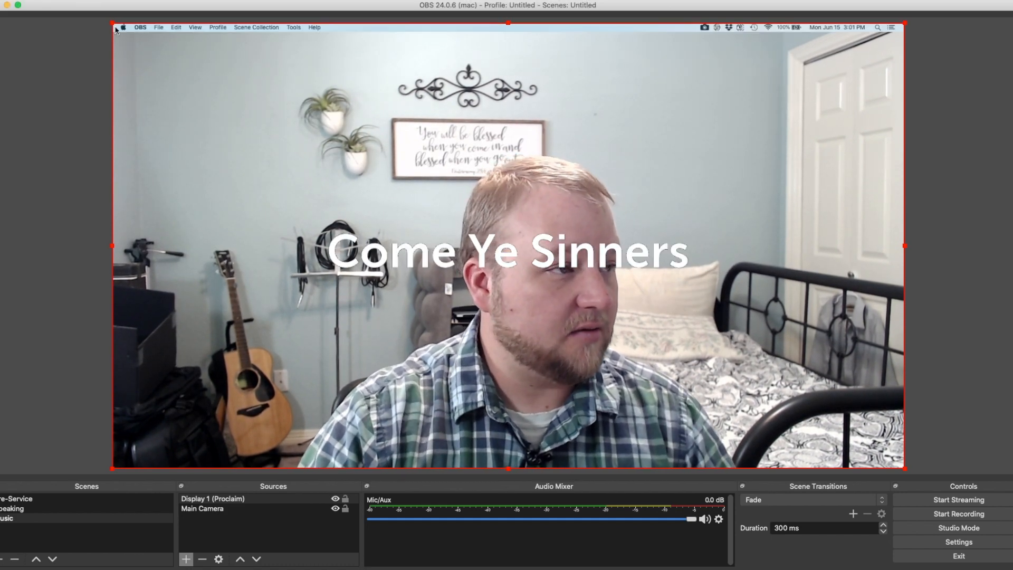
pyautogui.moveTo(112, 23); pyautogui.dragTo(419, 218)
pyautogui.moveTo(744, 287); pyautogui.dragTo(604, 387)
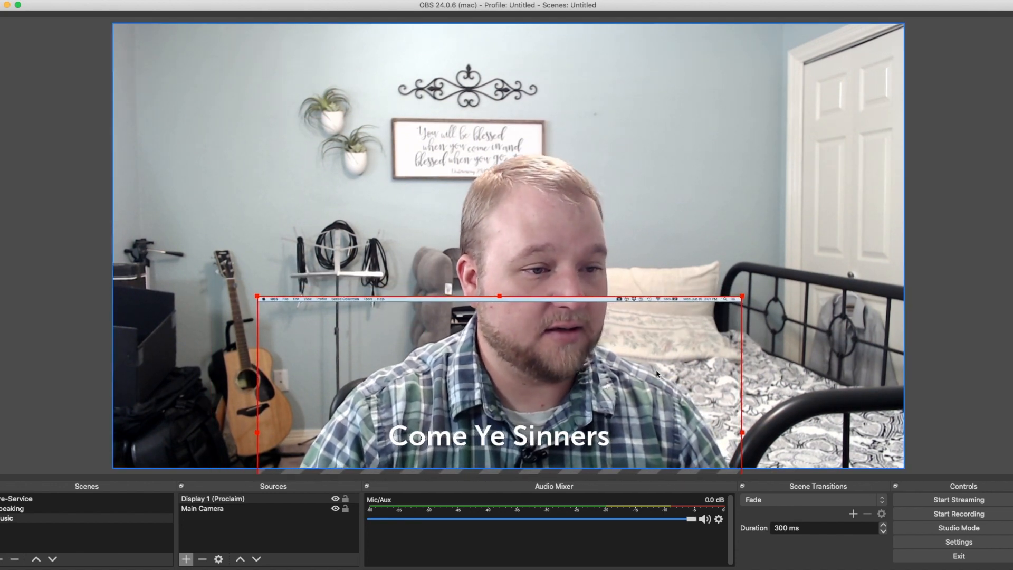
pyautogui.click(582, 299)
pyautogui.click(584, 302)
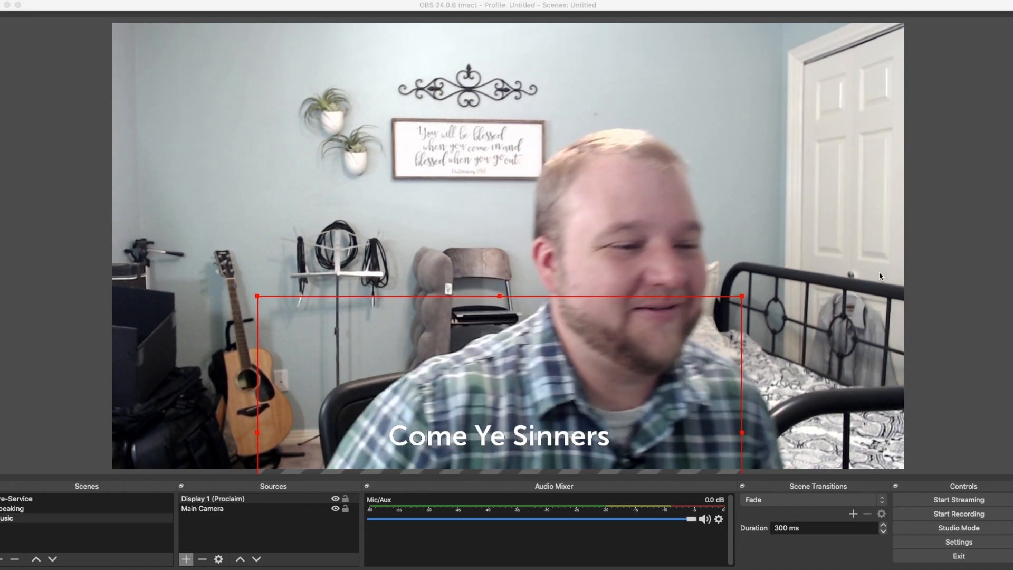
pyautogui.click(810, 361)
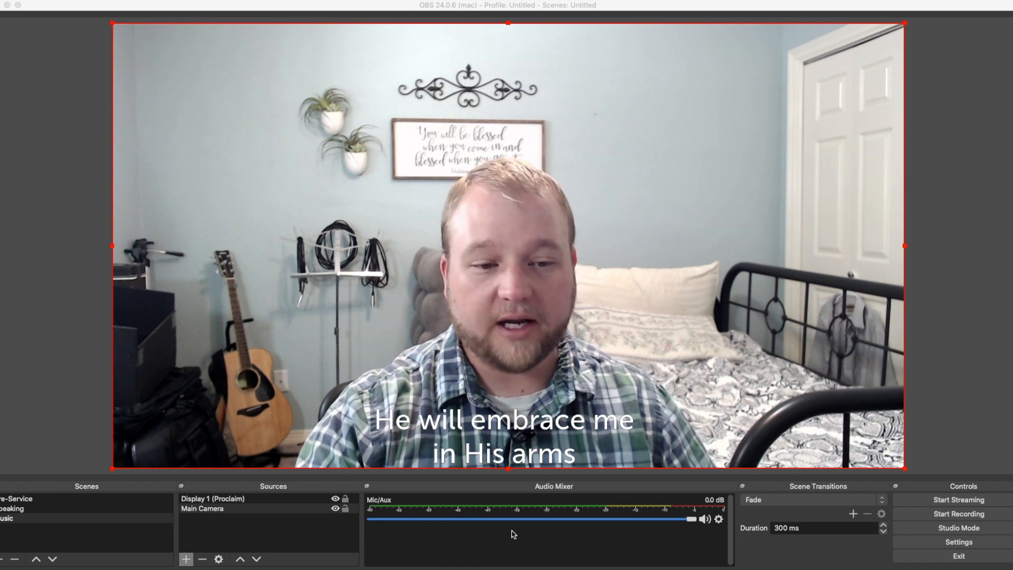
pyautogui.rightClick(417, 535)
pyautogui.click(416, 535)
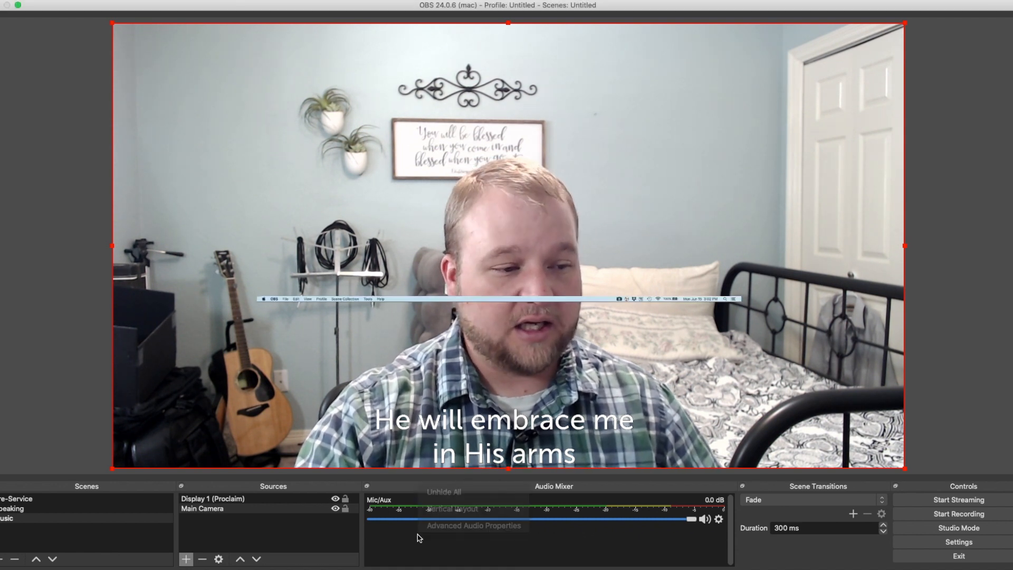
# Add a new Audio Input Capture source named x32 to the Music scene
pyautogui.click(186, 559)
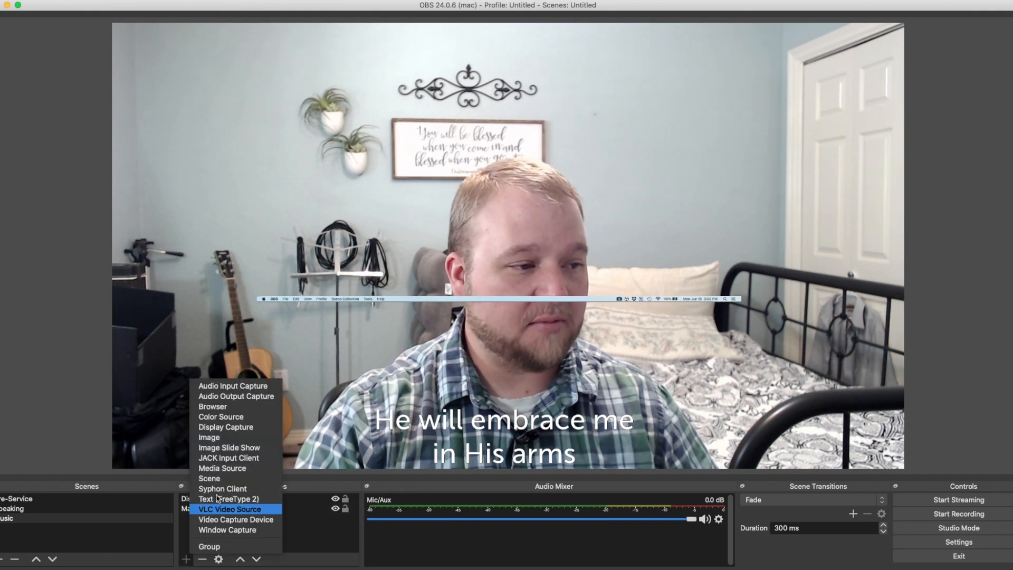
pyautogui.click(227, 385)
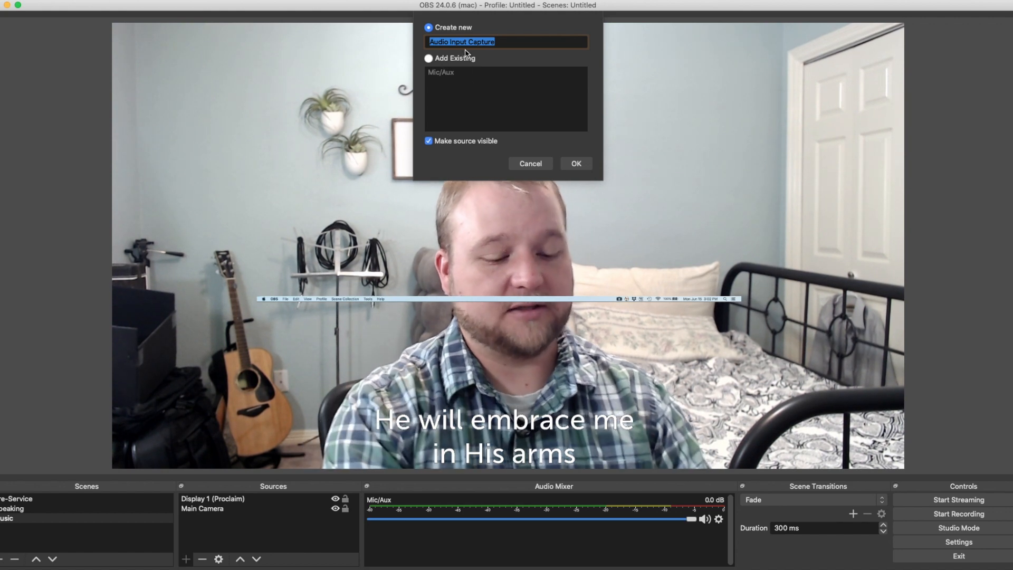
pyautogui.write('x32')
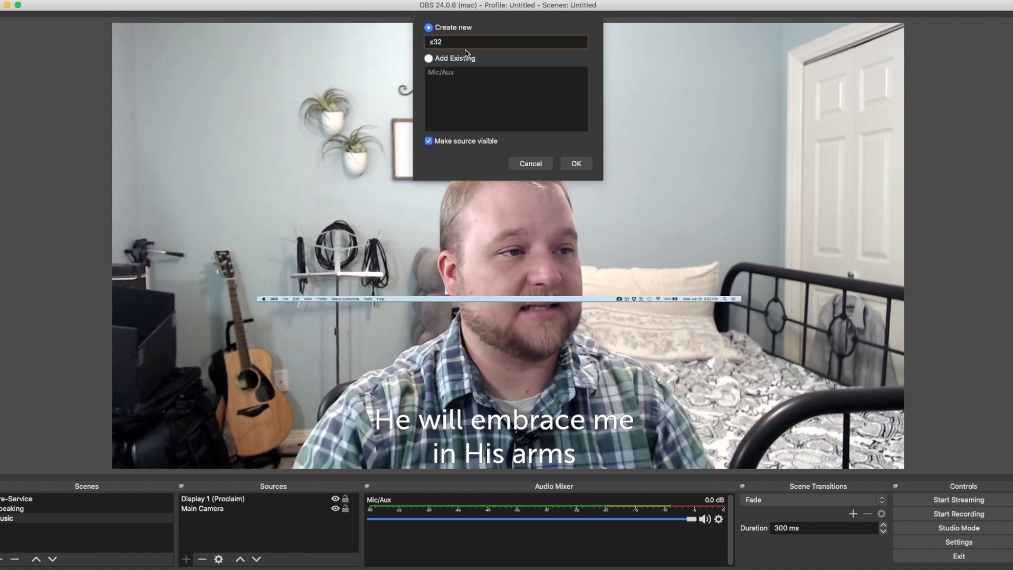
pyautogui.click(576, 163)
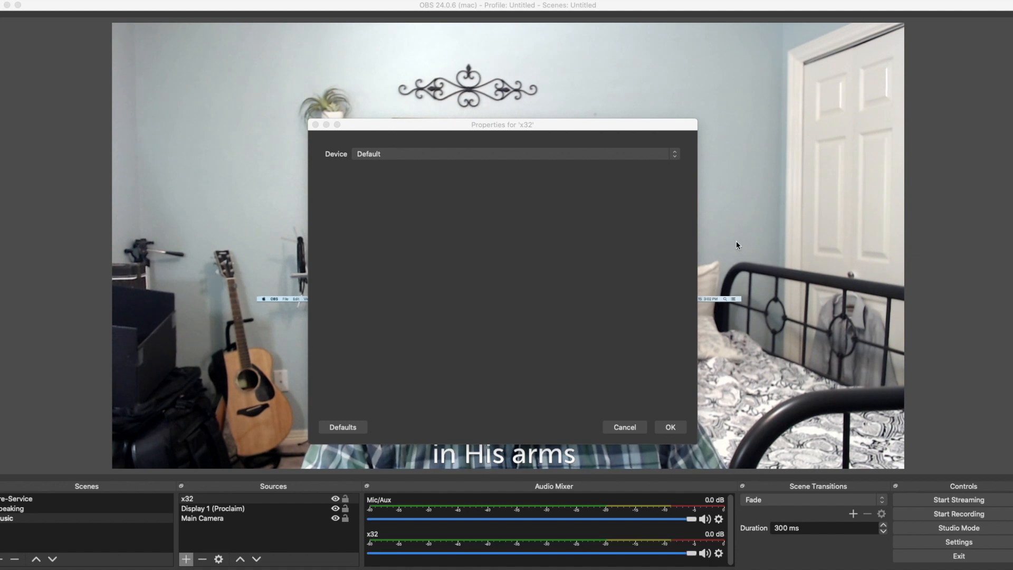
# Set the x32 audio source's device to UMC404HD 192k and accept its properties
pyautogui.click(520, 154)
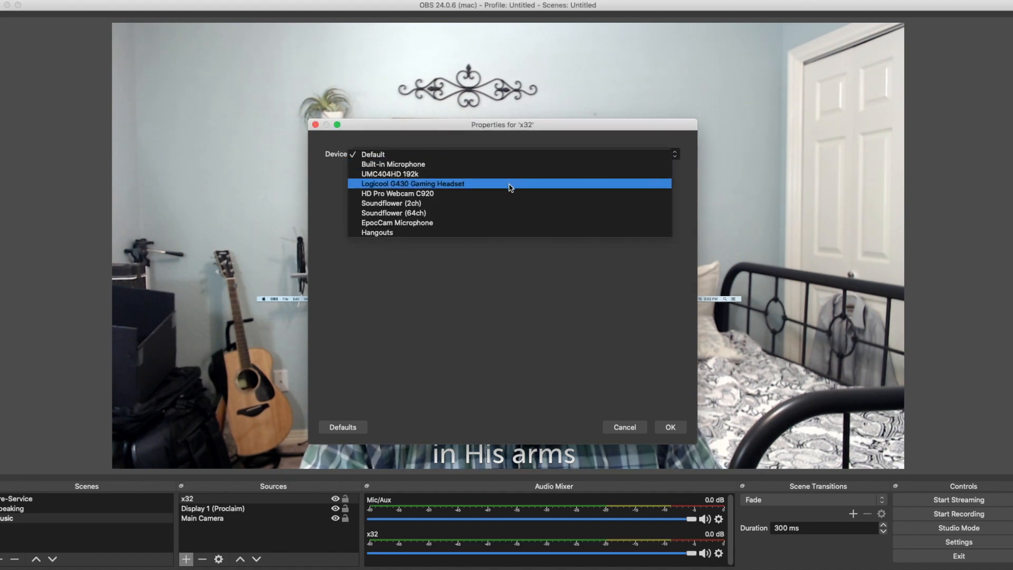
pyautogui.click(504, 176)
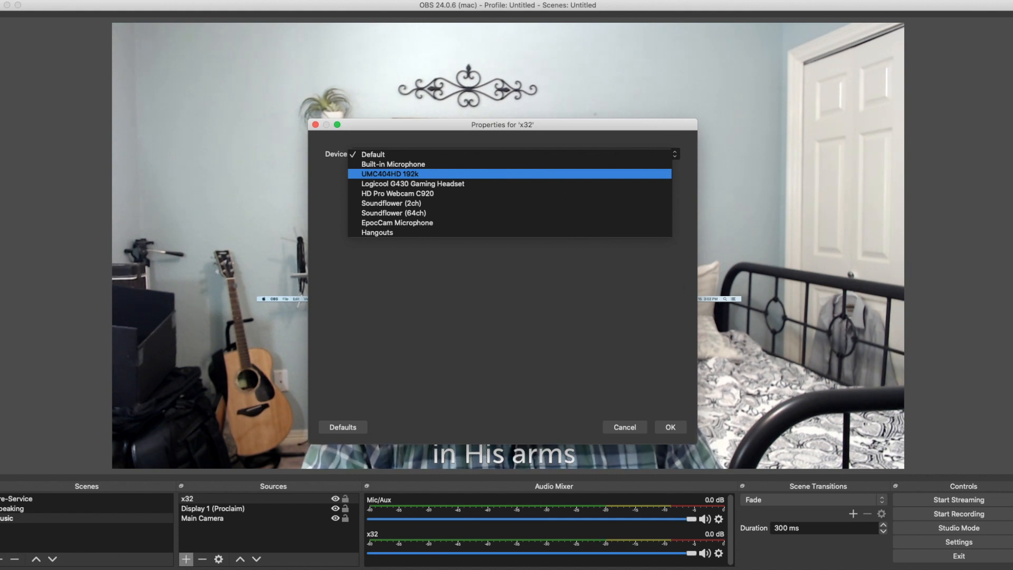
pyautogui.click(505, 174)
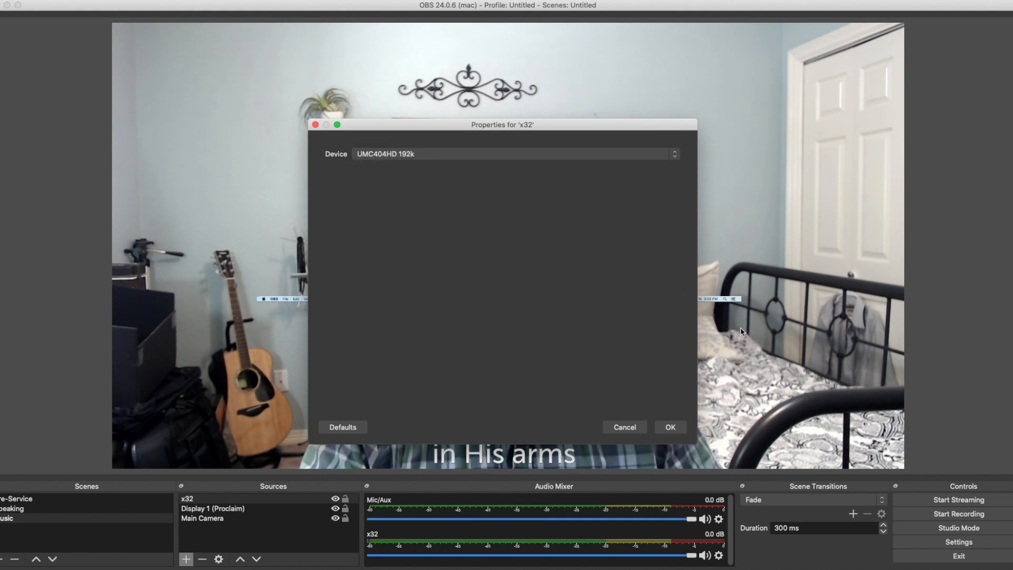
pyautogui.click(521, 154)
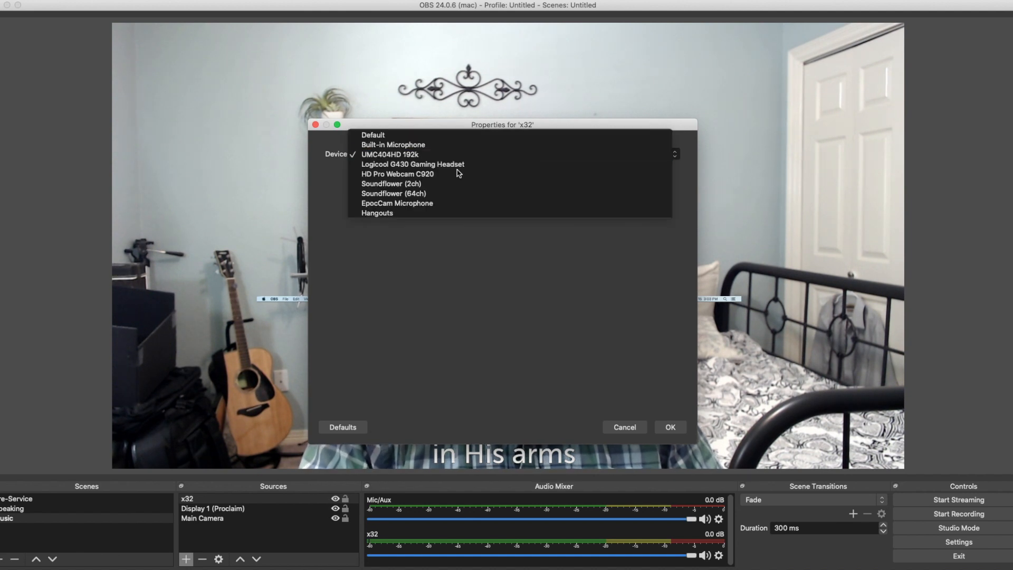
pyautogui.click(416, 155)
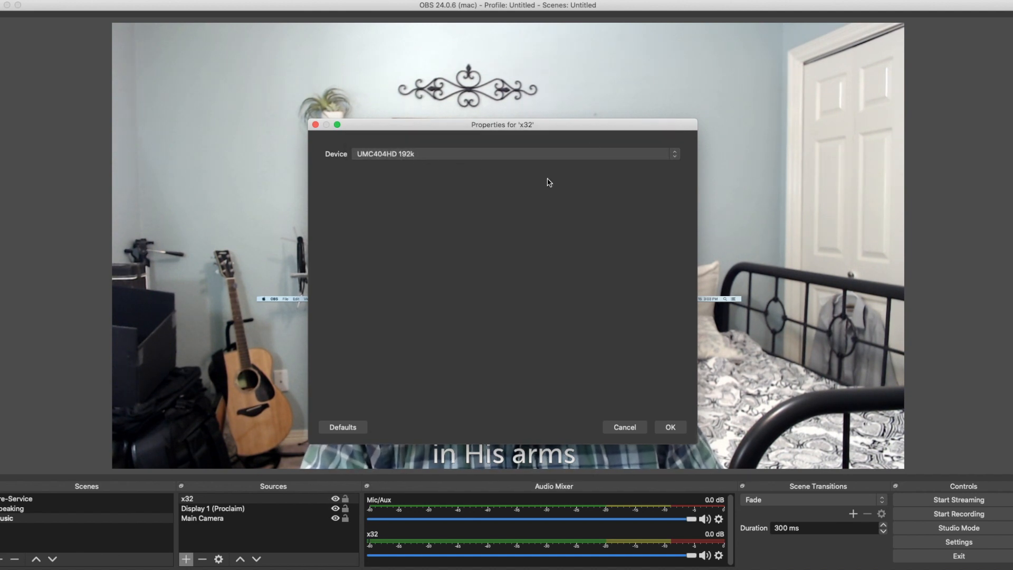
pyautogui.click(670, 427)
# Lower the x32 volume in the audio mixer to -3.3 dB
pyautogui.click(831, 373)
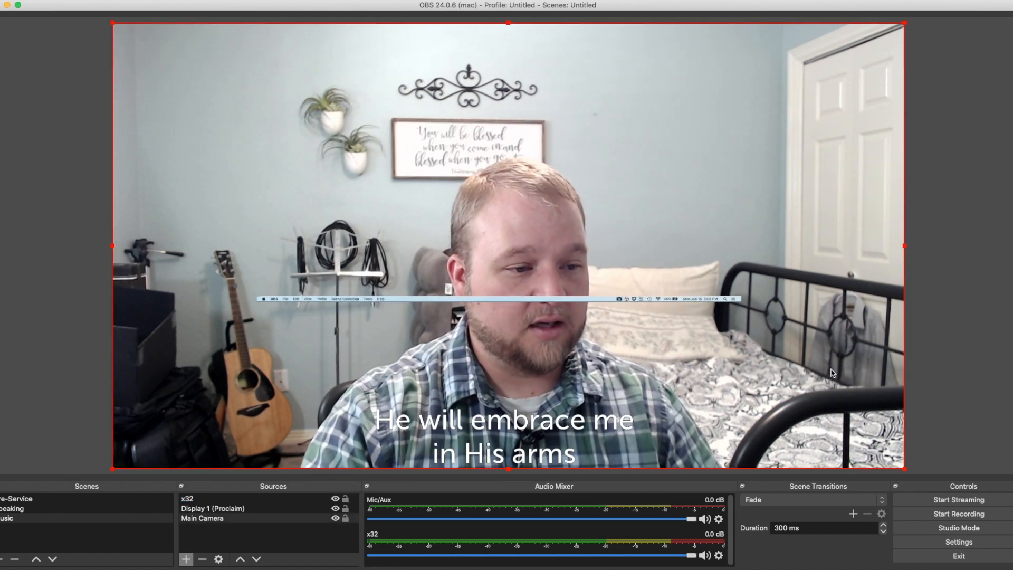
pyautogui.press('super+Tab')
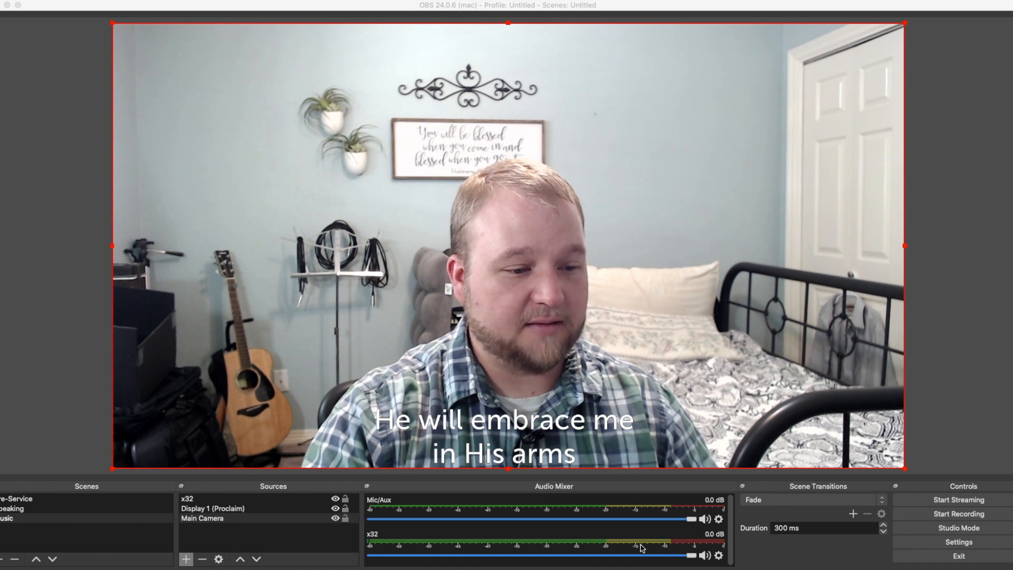
pyautogui.moveTo(691, 555); pyautogui.dragTo(642, 557)
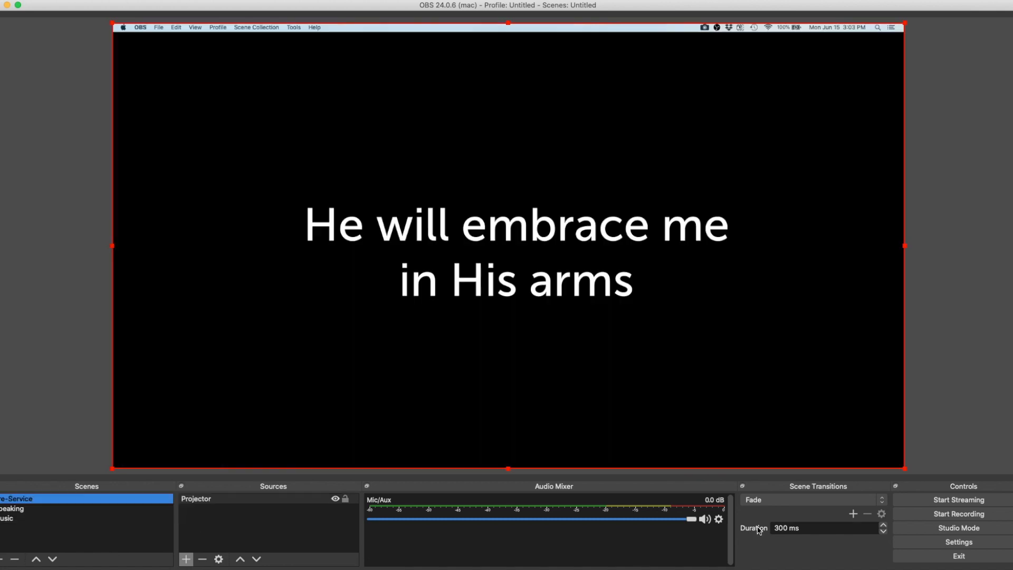
# Show the Pre-Service scene and step the Proclaim slides back to "we will be starting soon"
pyautogui.click(370, 429)
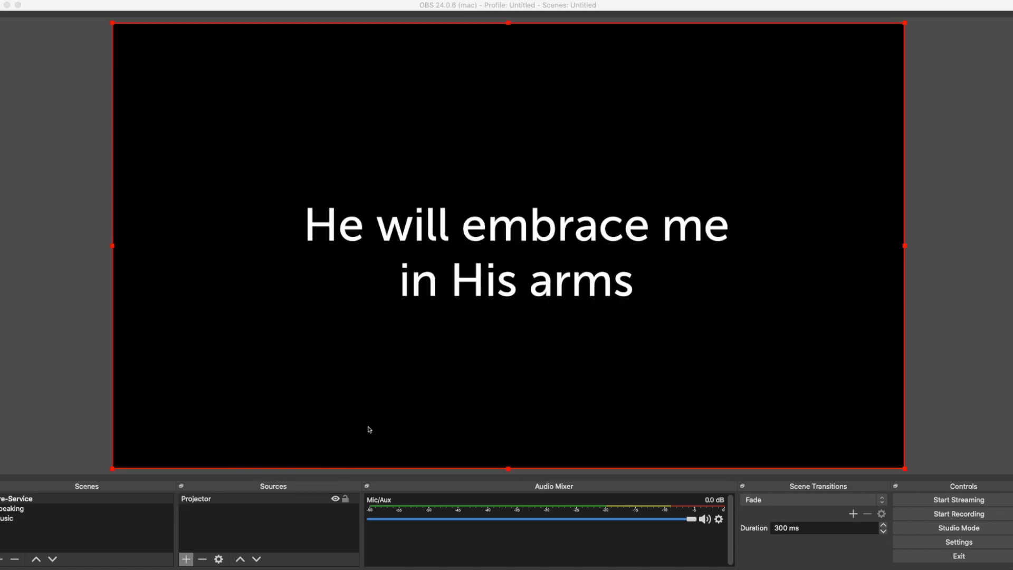
pyautogui.press('Left')
pyautogui.press('Left')
pyautogui.press('Left')
pyautogui.press('Left')
pyautogui.press('Left')
pyautogui.press('Left')
pyautogui.press('Left')
pyautogui.press('Left')
pyautogui.press('Left')
pyautogui.press('Left')
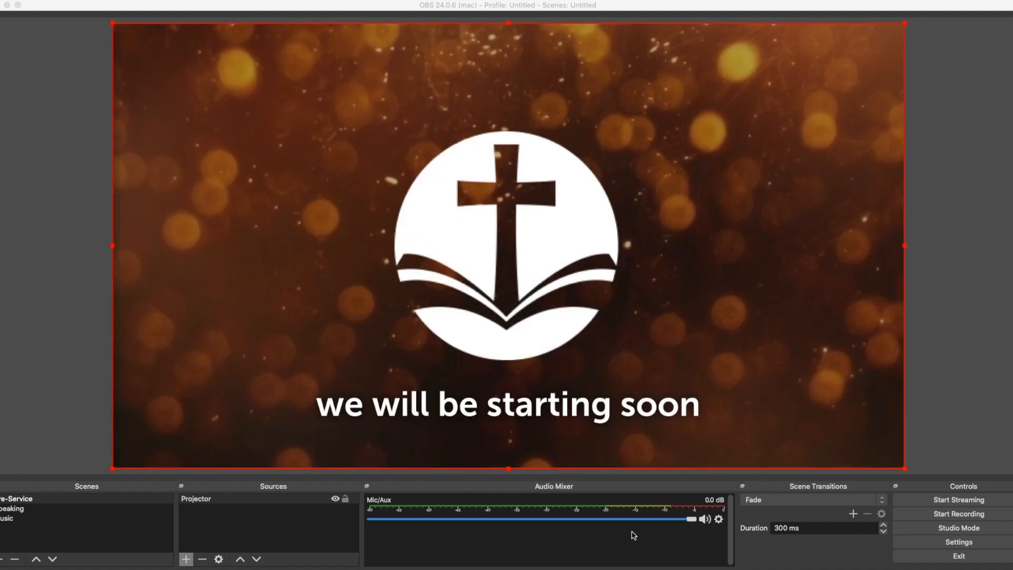
# Cut to the Speaking scene and back to Pre-Service, and switch to Proclaim to bring up a blank slide
pyautogui.click(81, 509)
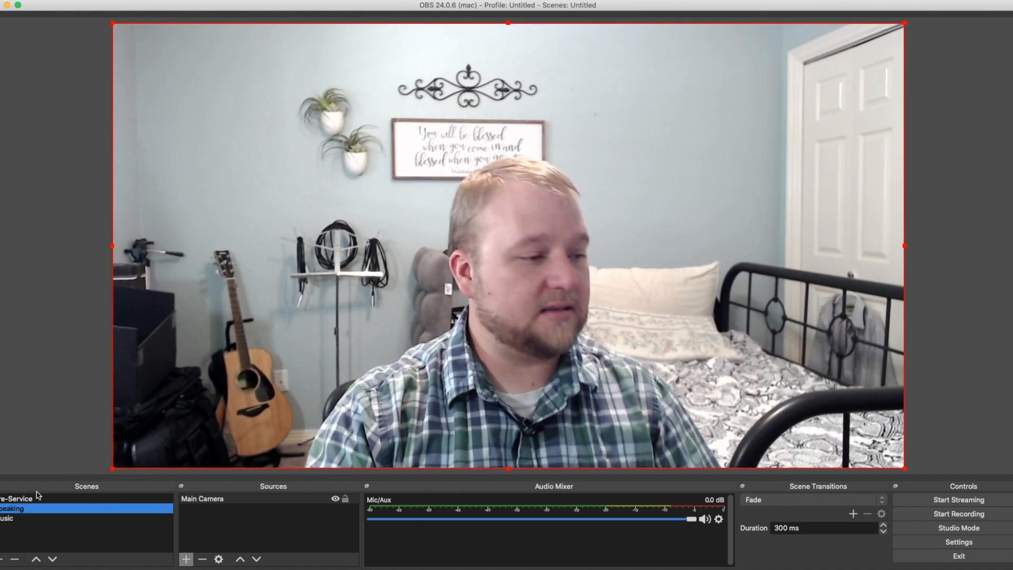
pyautogui.click(37, 498)
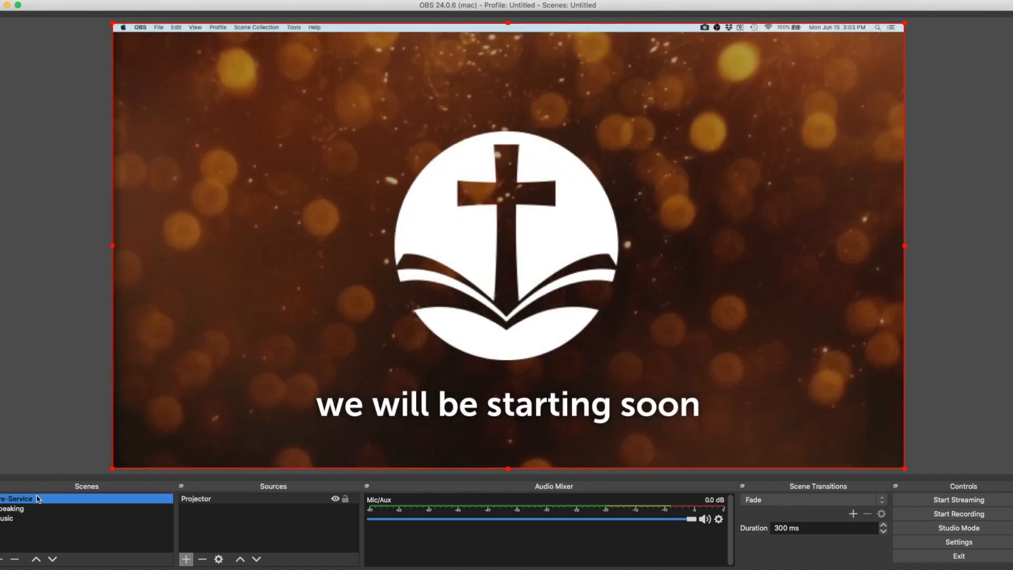
pyautogui.press('super+Tab')
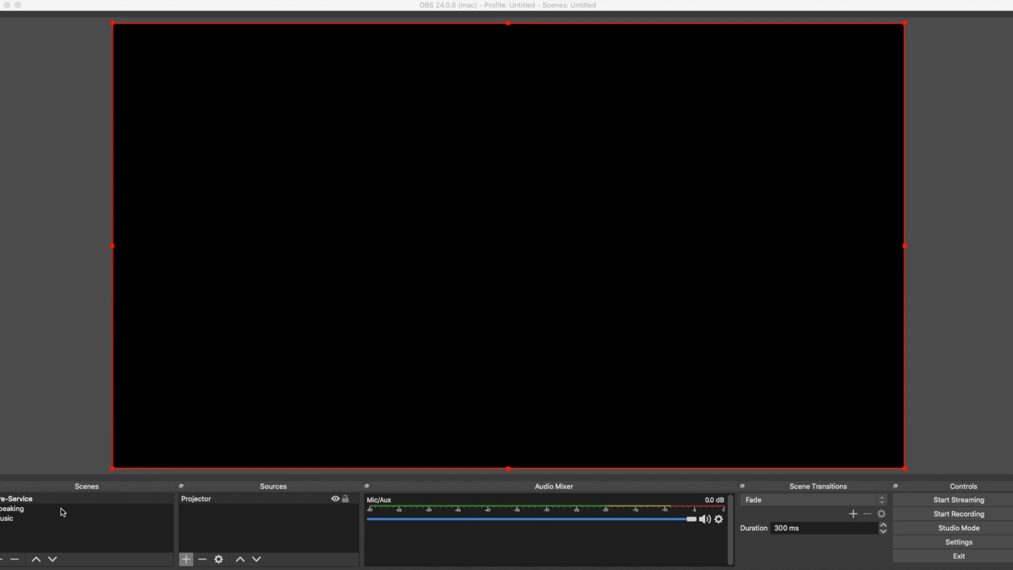
# Cut to the Speaking scene, and return to Pre-Service with Proclaim's Hebrews 10:19–25 slide on air
pyautogui.click(63, 511)
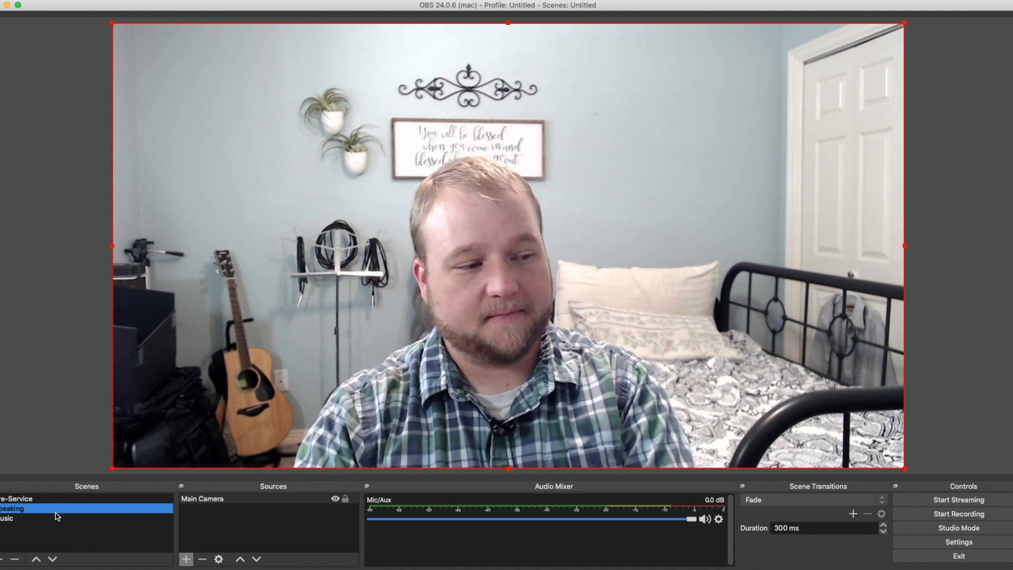
pyautogui.click(127, 501)
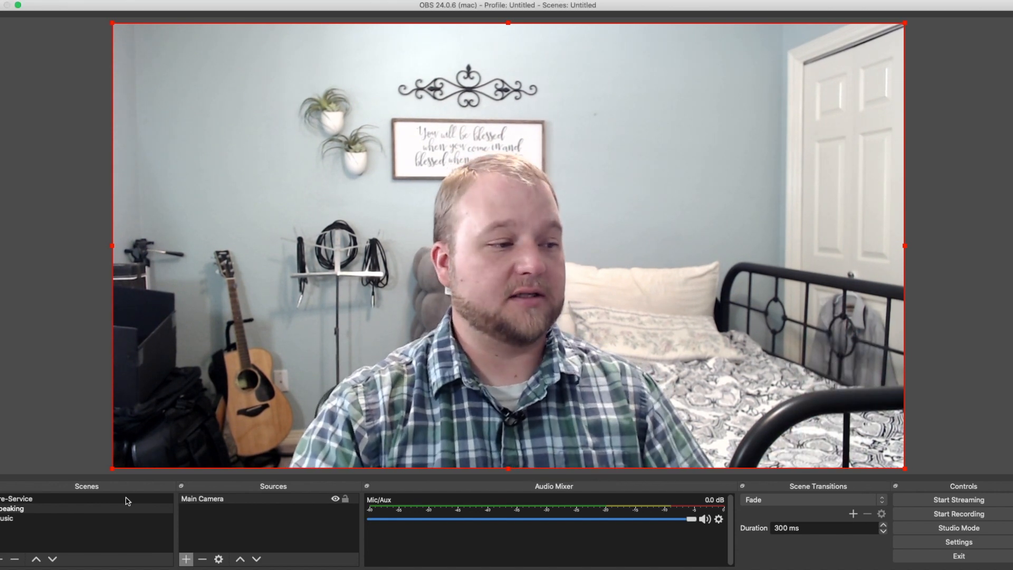
pyautogui.click(127, 501)
pyautogui.click(142, 383)
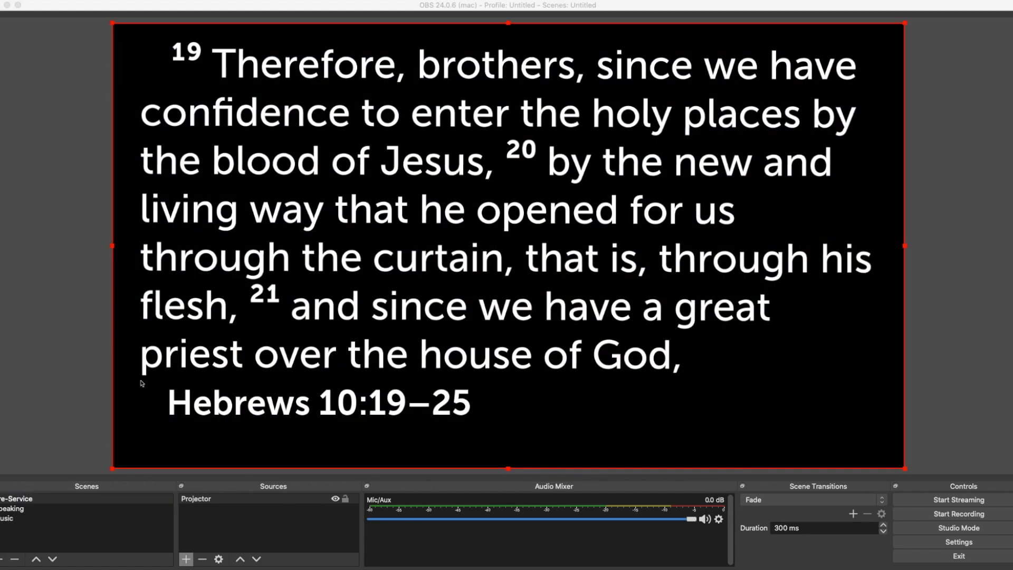